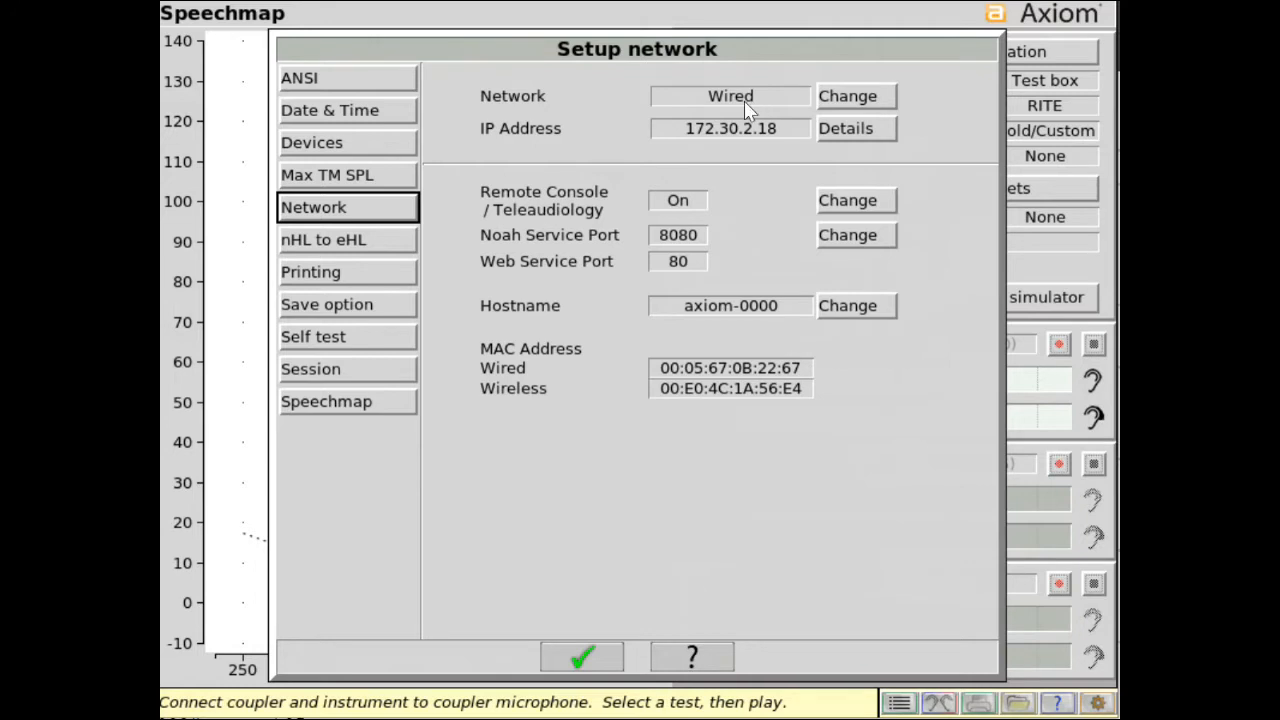
pyautogui.click(380, 80)
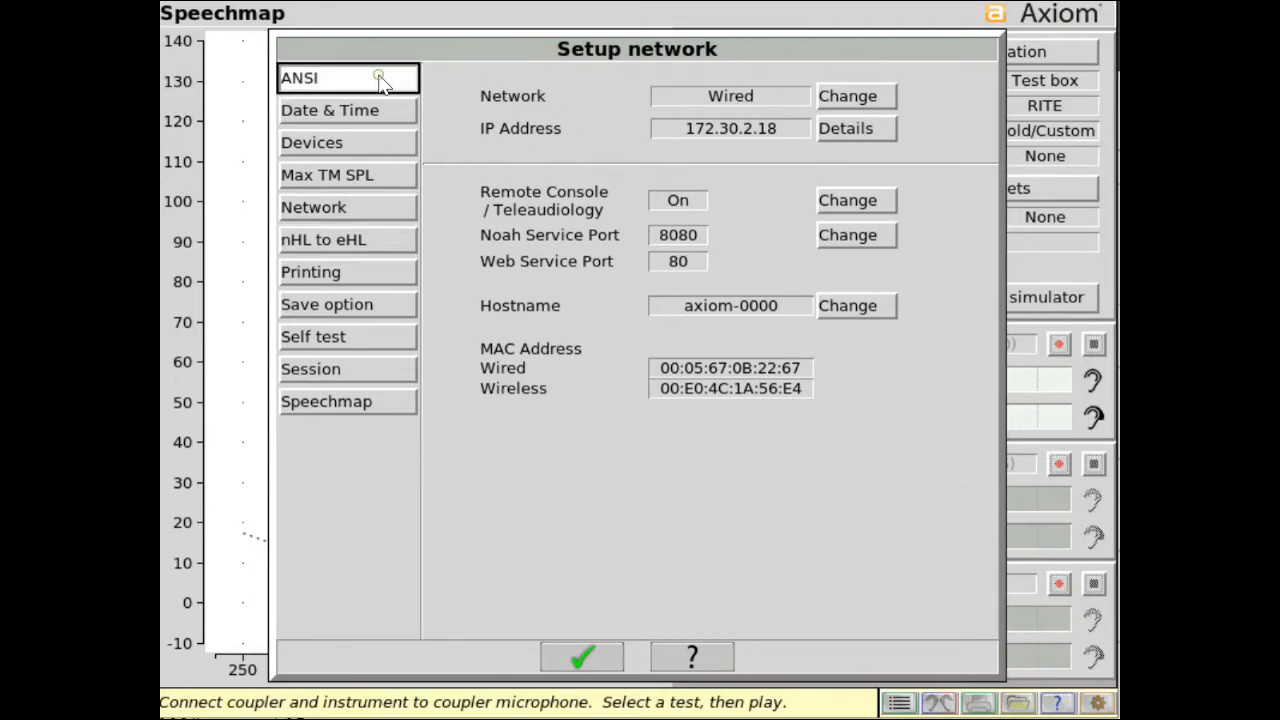
pyautogui.click(816, 94)
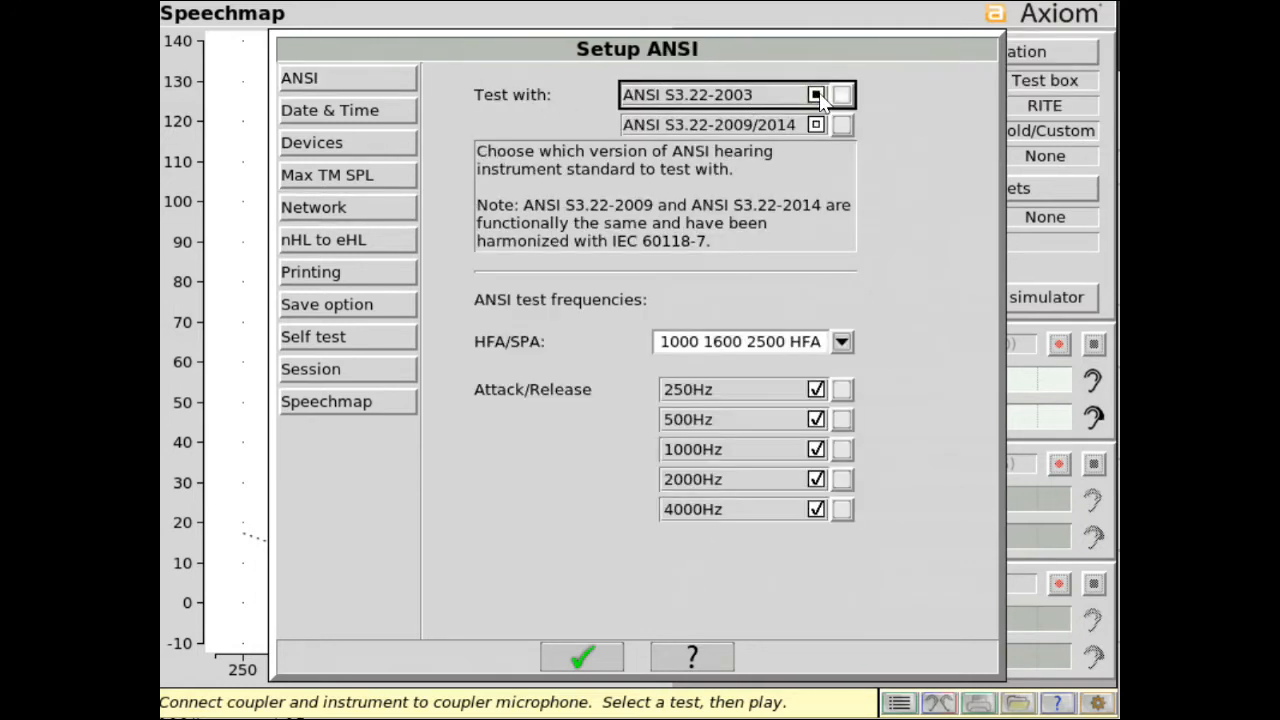
pyautogui.click(817, 124)
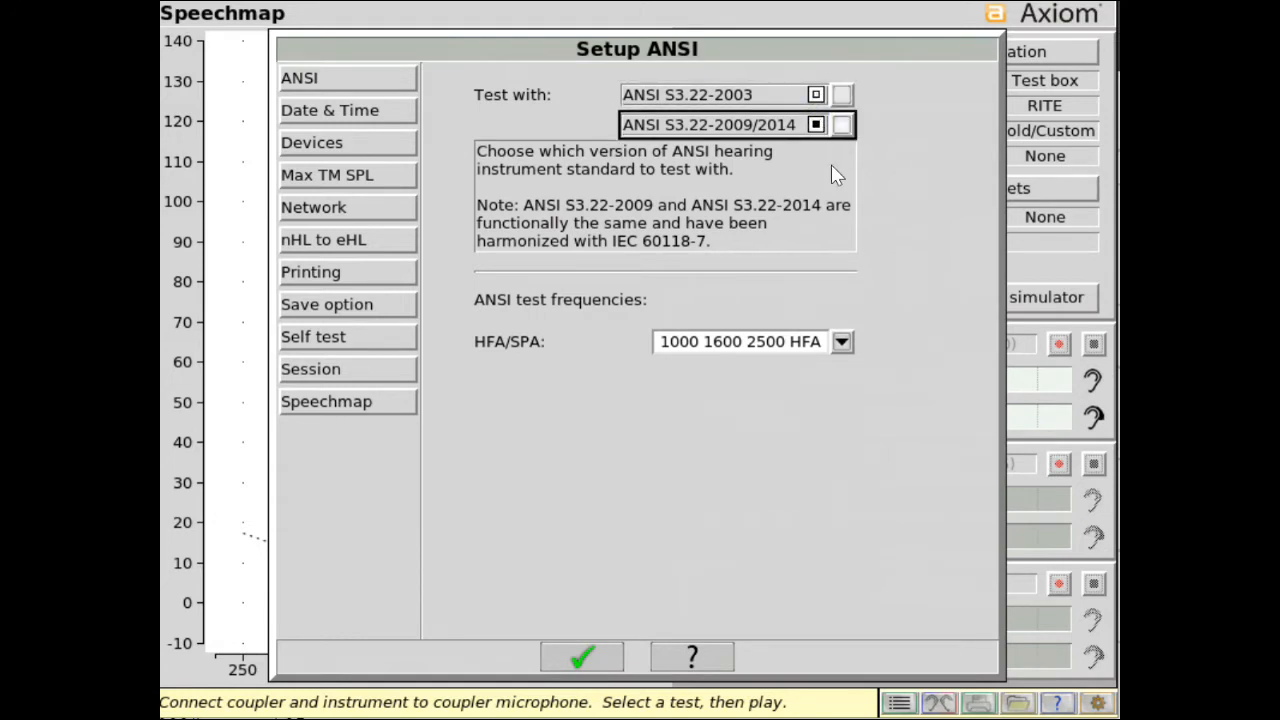
pyautogui.click(842, 341)
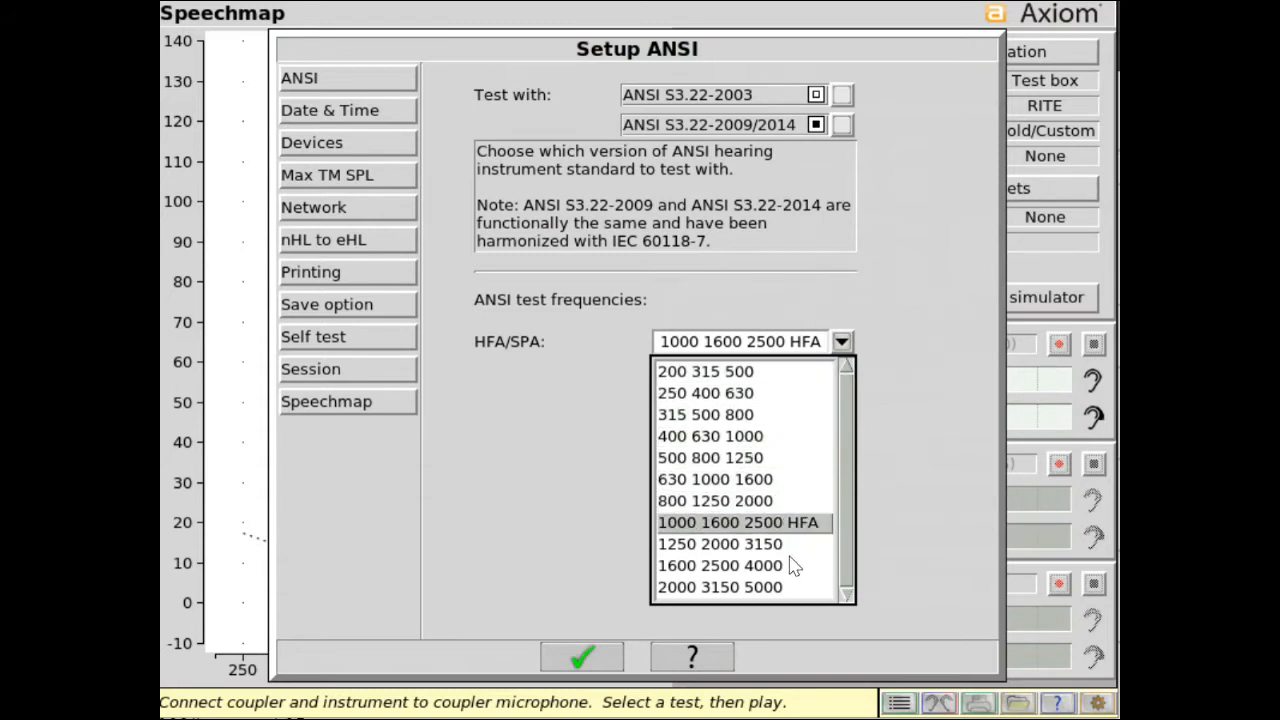
pyautogui.click(796, 524)
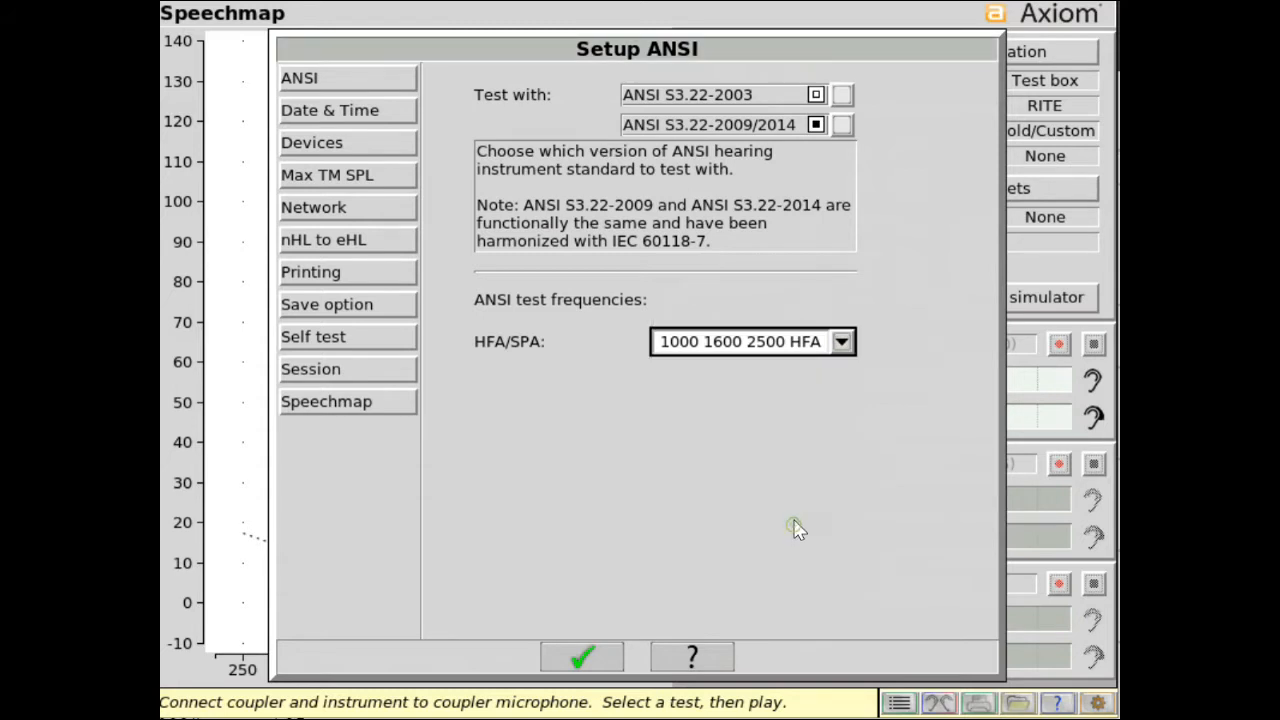
# Set the weekly calibration day to Wednesday in the date and time setup.
pyautogui.click(366, 114)
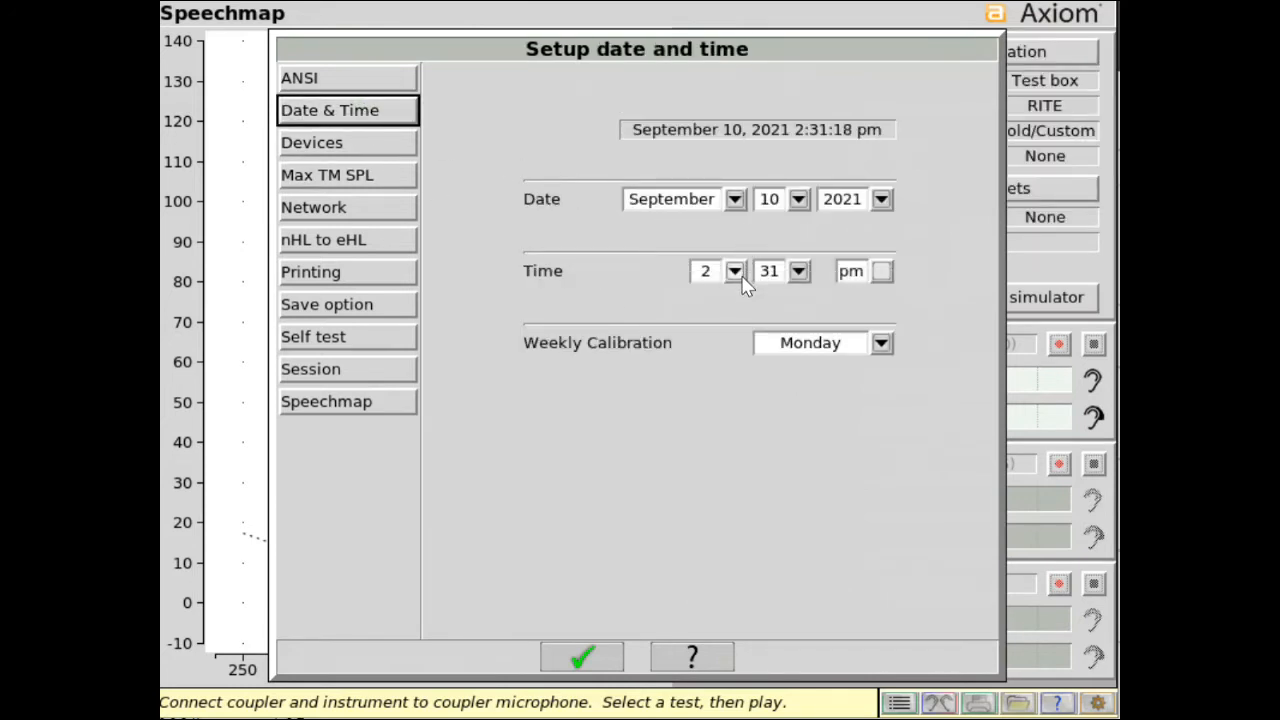
pyautogui.click(880, 345)
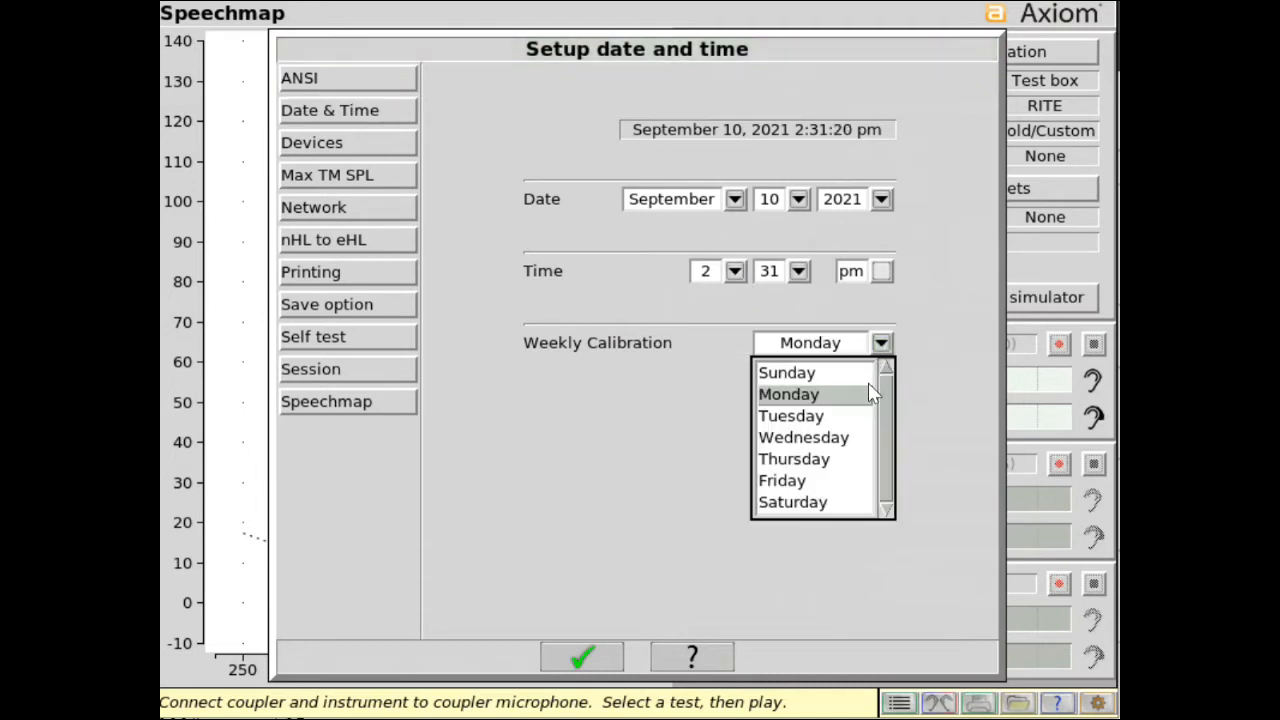
pyautogui.click(843, 437)
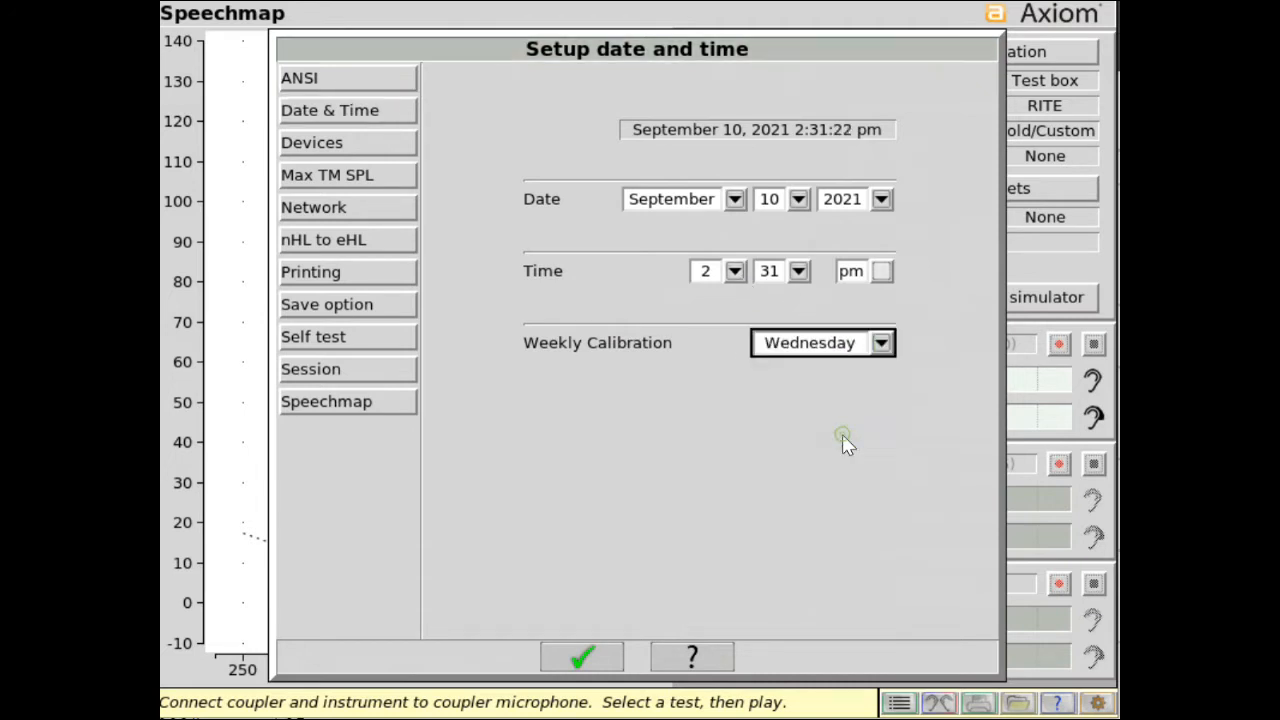
# In the device display settings, review the language choices, set the display saver to 60 minutes, and leave the graph color on White.
pyautogui.click(395, 152)
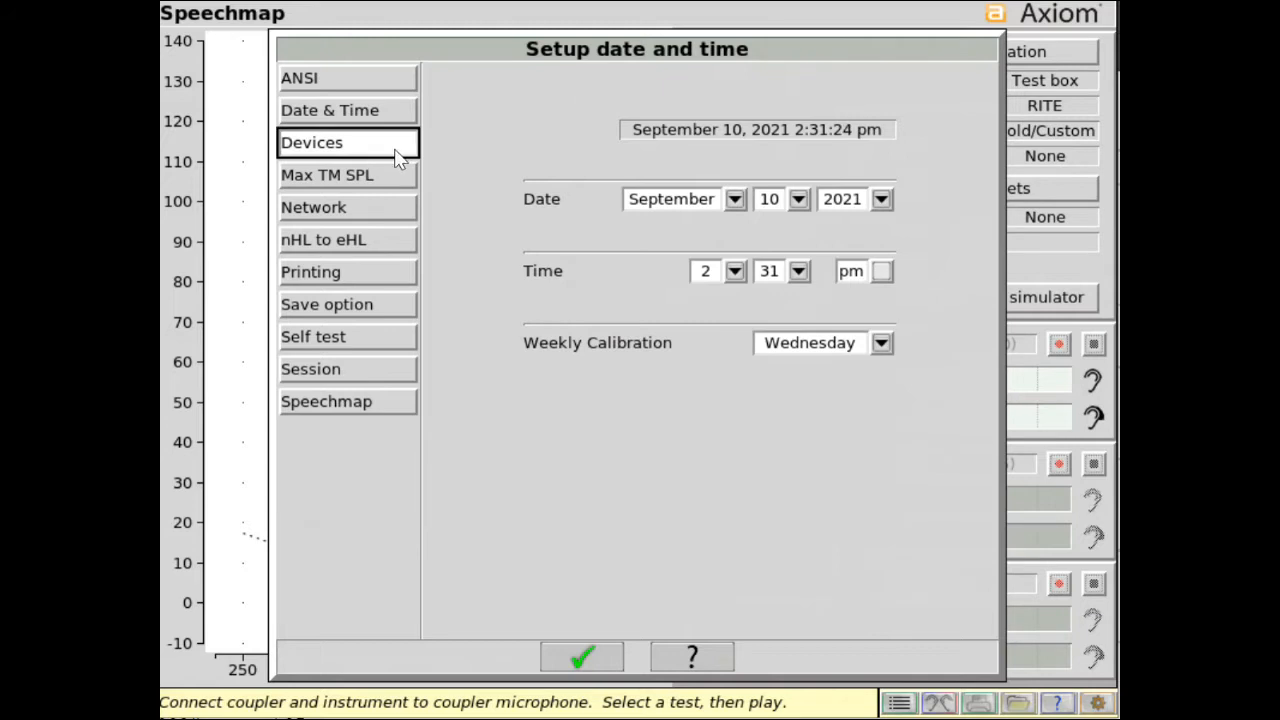
pyautogui.click(530, 106)
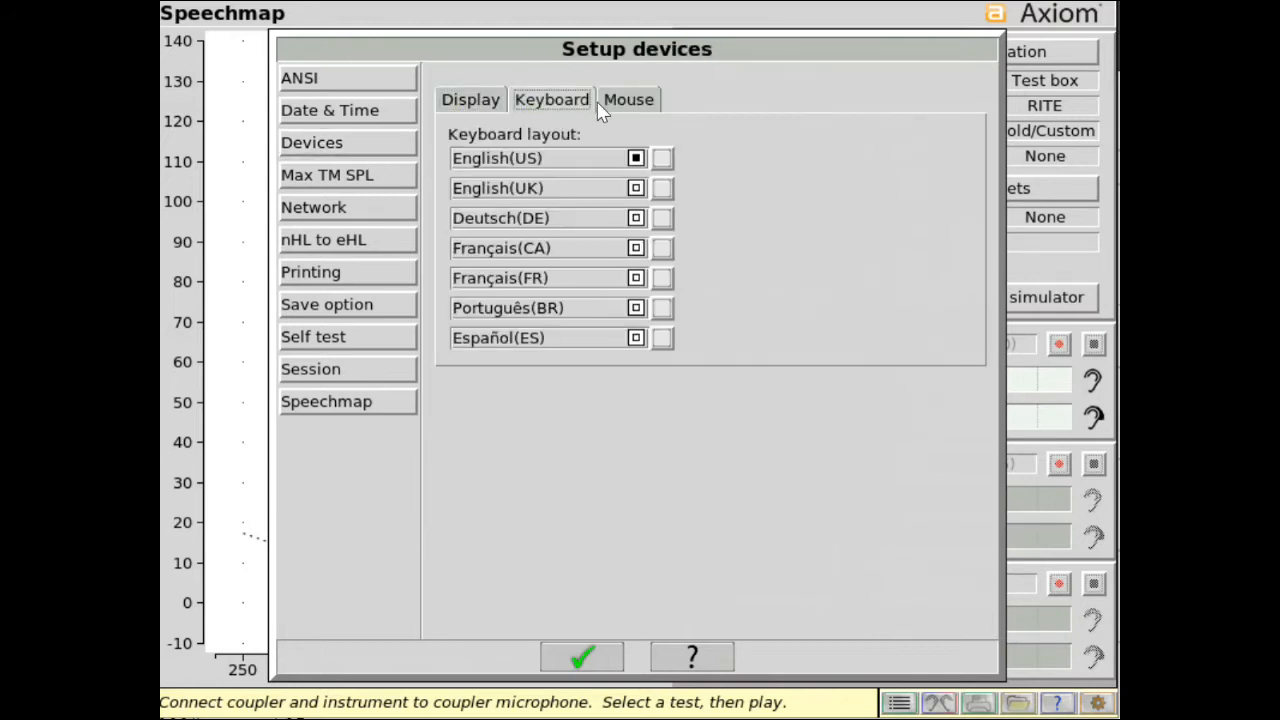
pyautogui.click(610, 97)
pyautogui.click(480, 97)
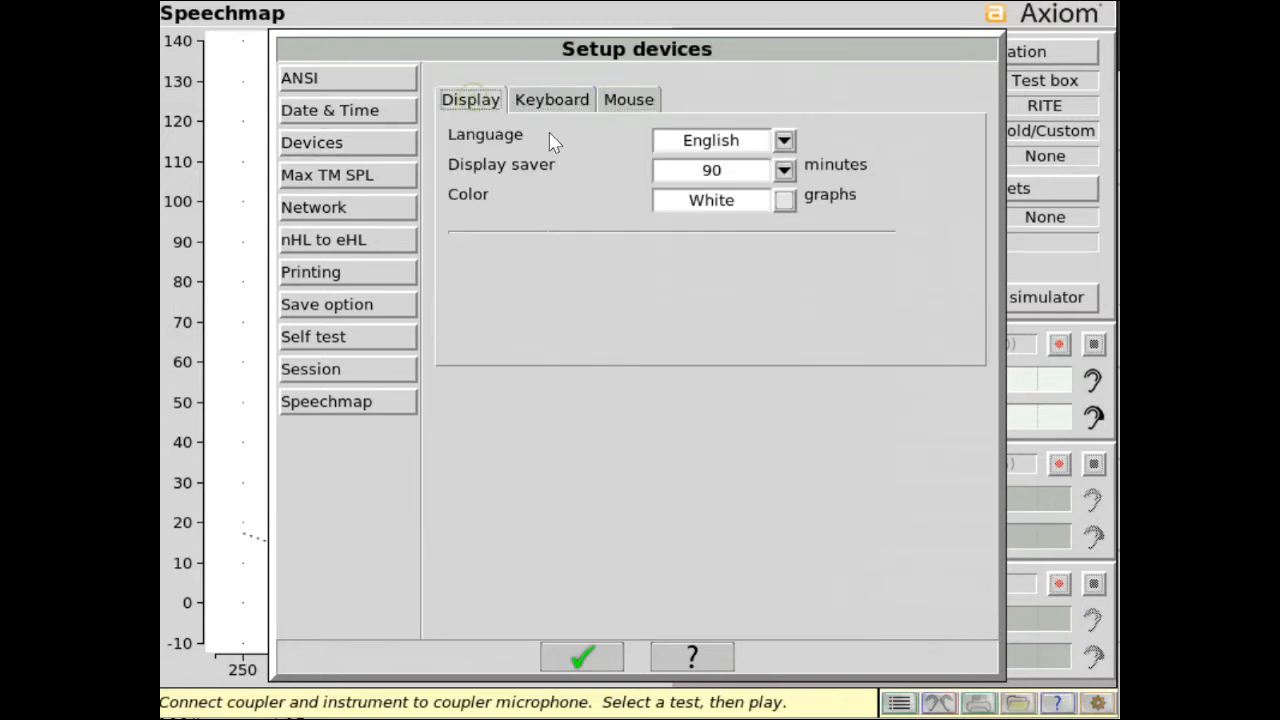
pyautogui.click(784, 140)
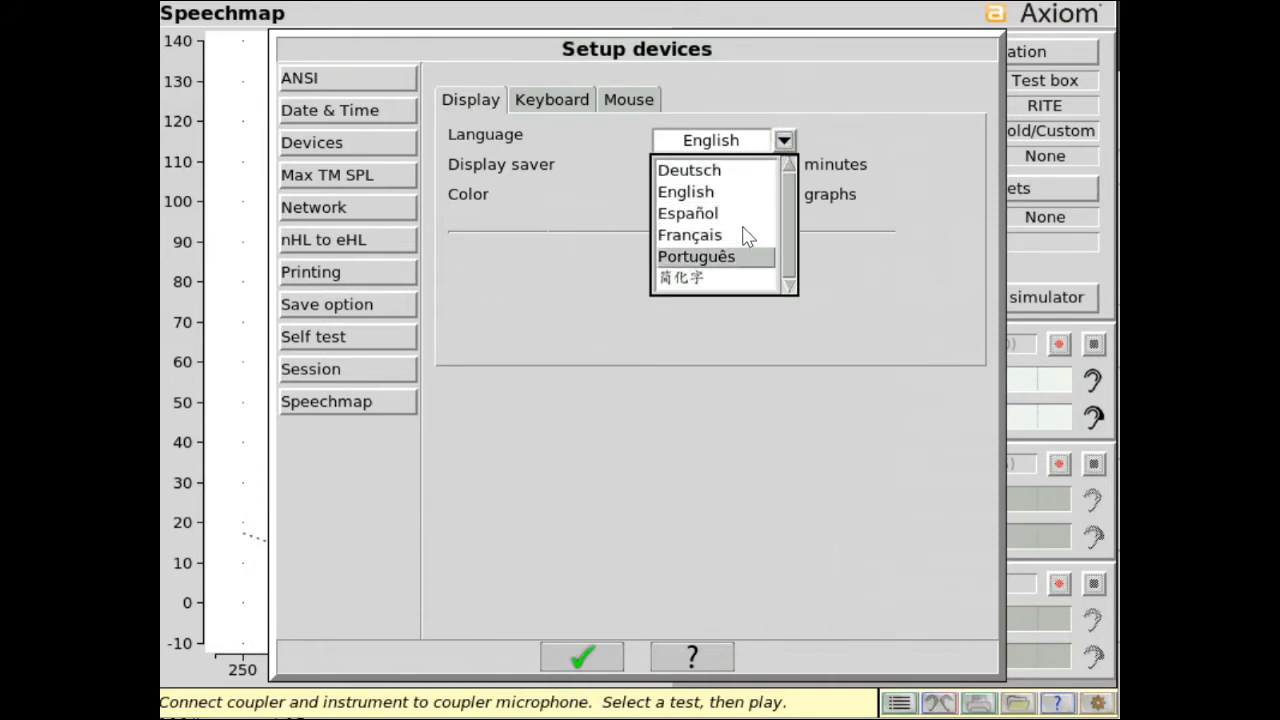
pyautogui.click(612, 178)
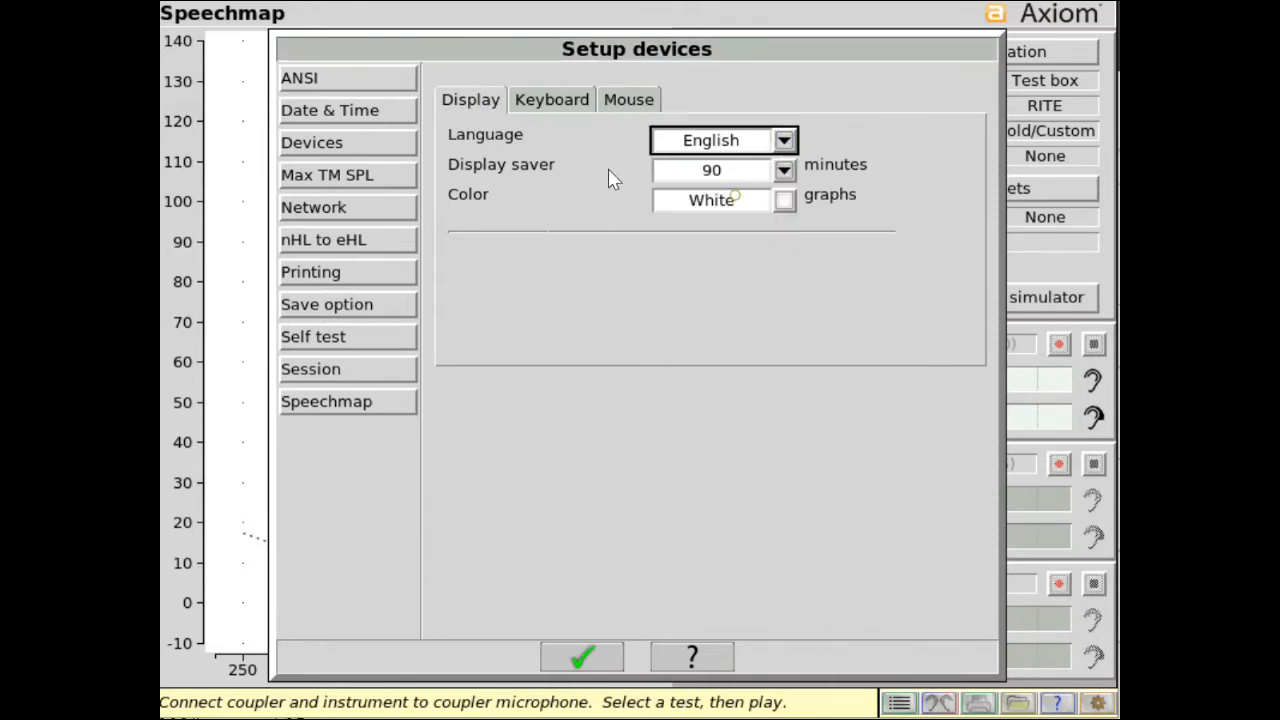
pyautogui.click(783, 170)
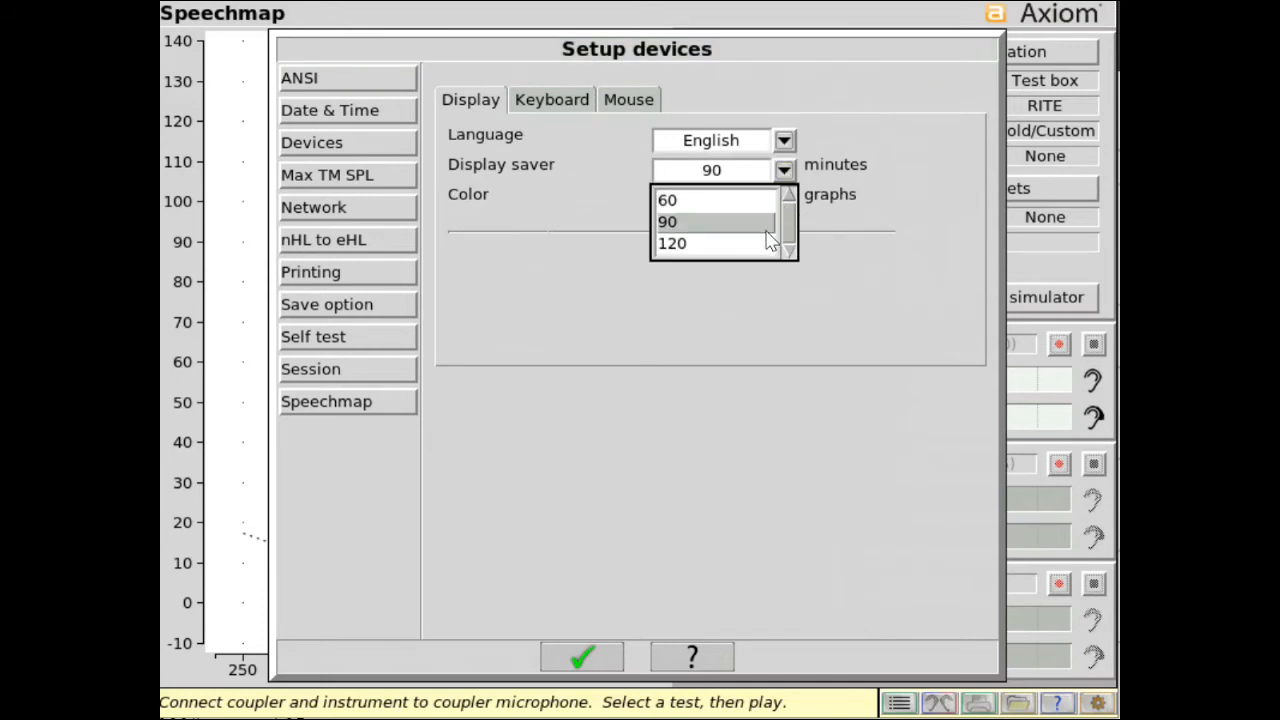
pyautogui.click(772, 202)
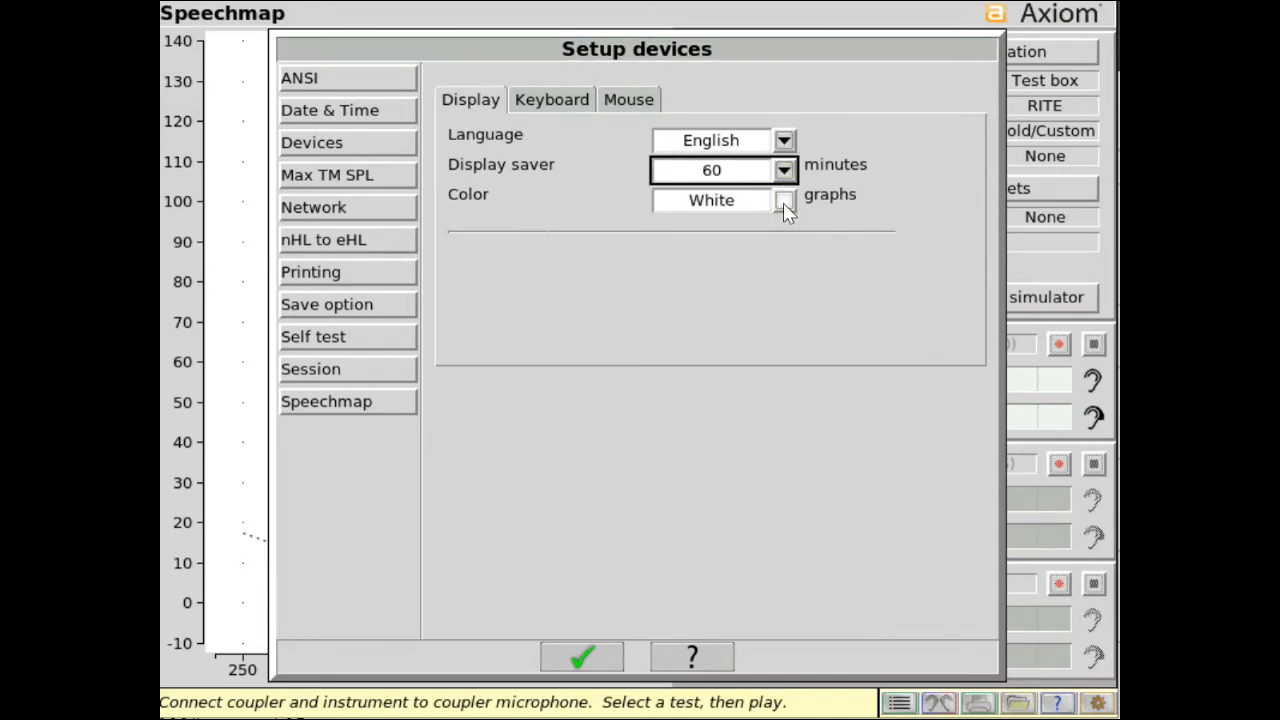
pyautogui.click(784, 201)
pyautogui.click(784, 201)
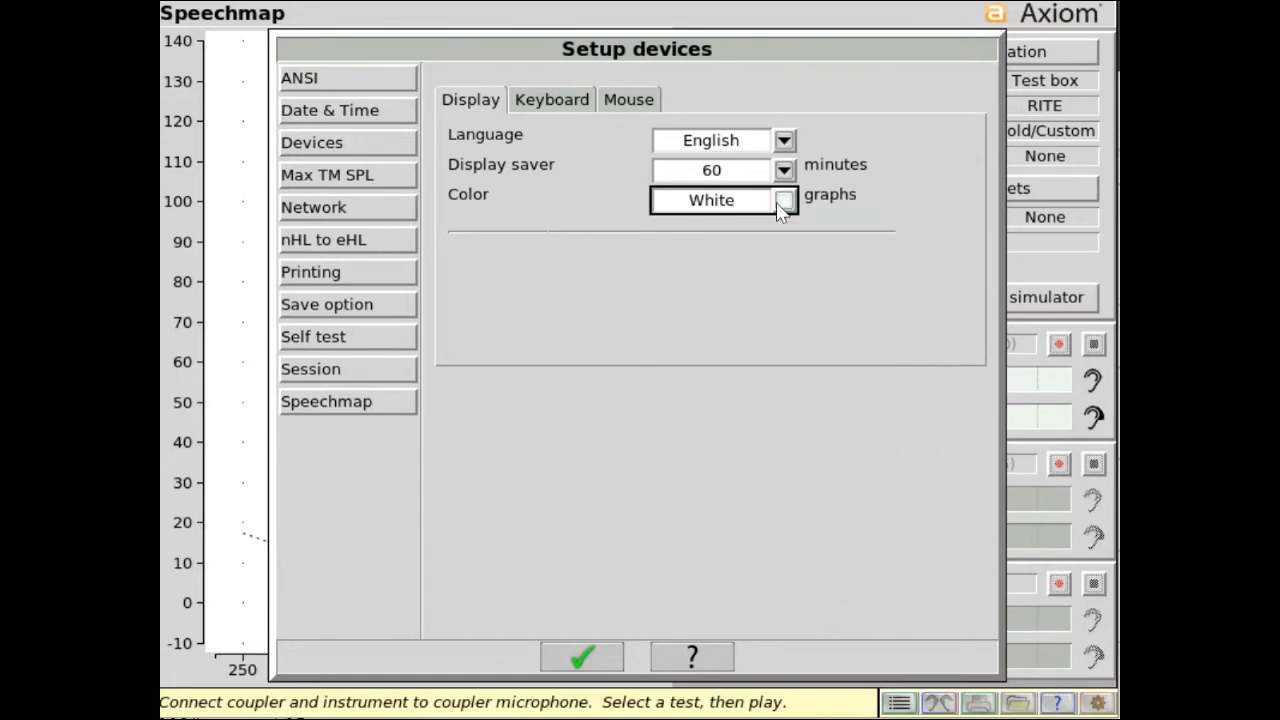
# Choose the English(US) keyboard layout after trying Français(CA), and set the mouse pointer speed to Normal.
pyautogui.click(580, 104)
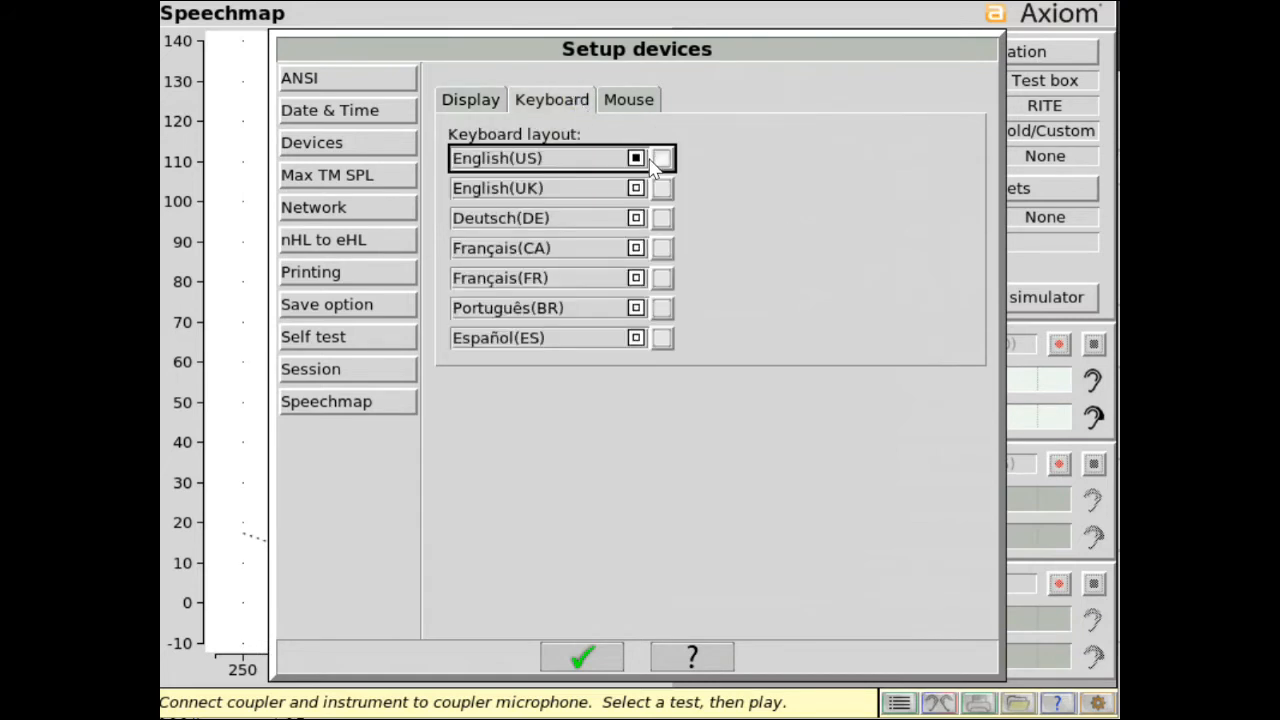
pyautogui.click(640, 250)
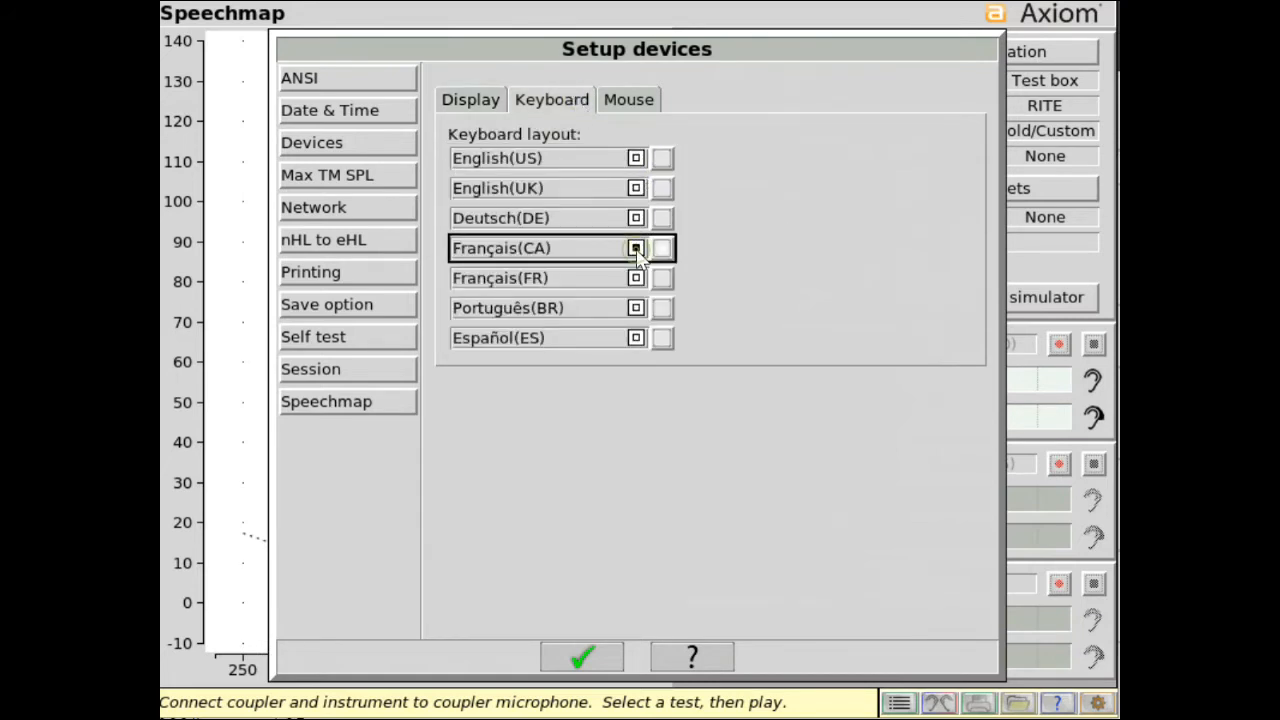
pyautogui.click(640, 165)
pyautogui.click(631, 102)
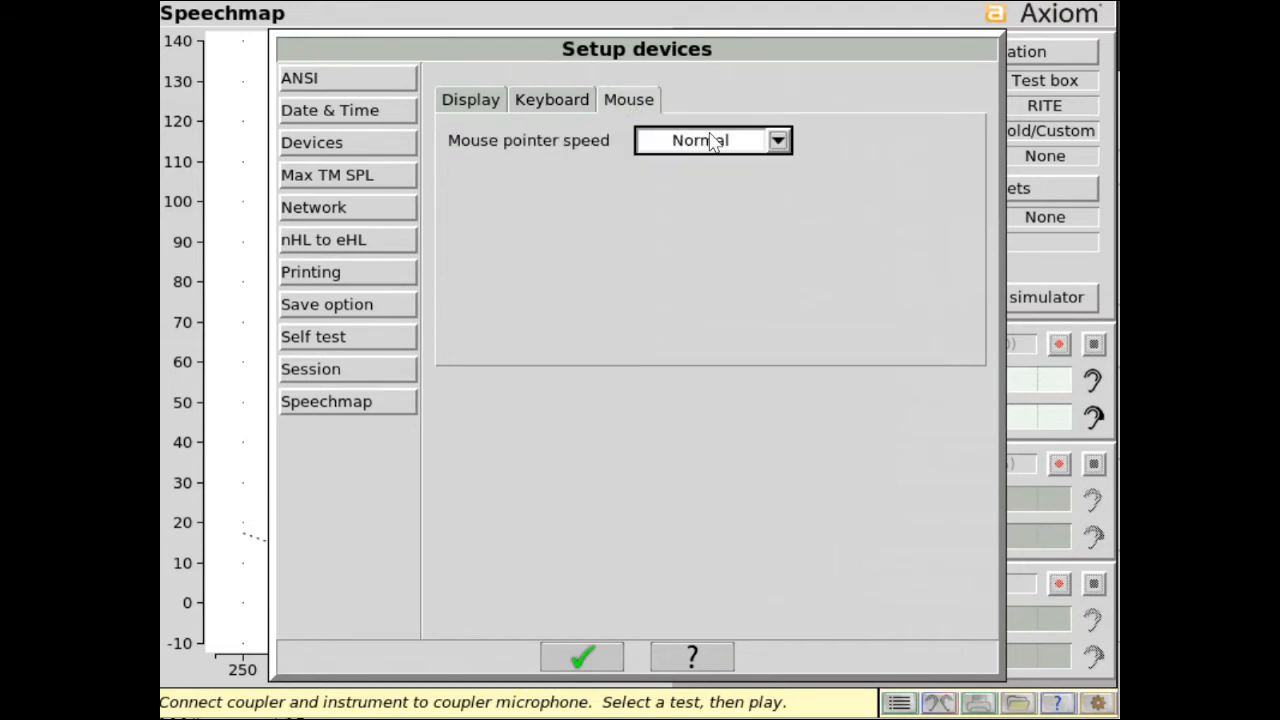
pyautogui.click(778, 141)
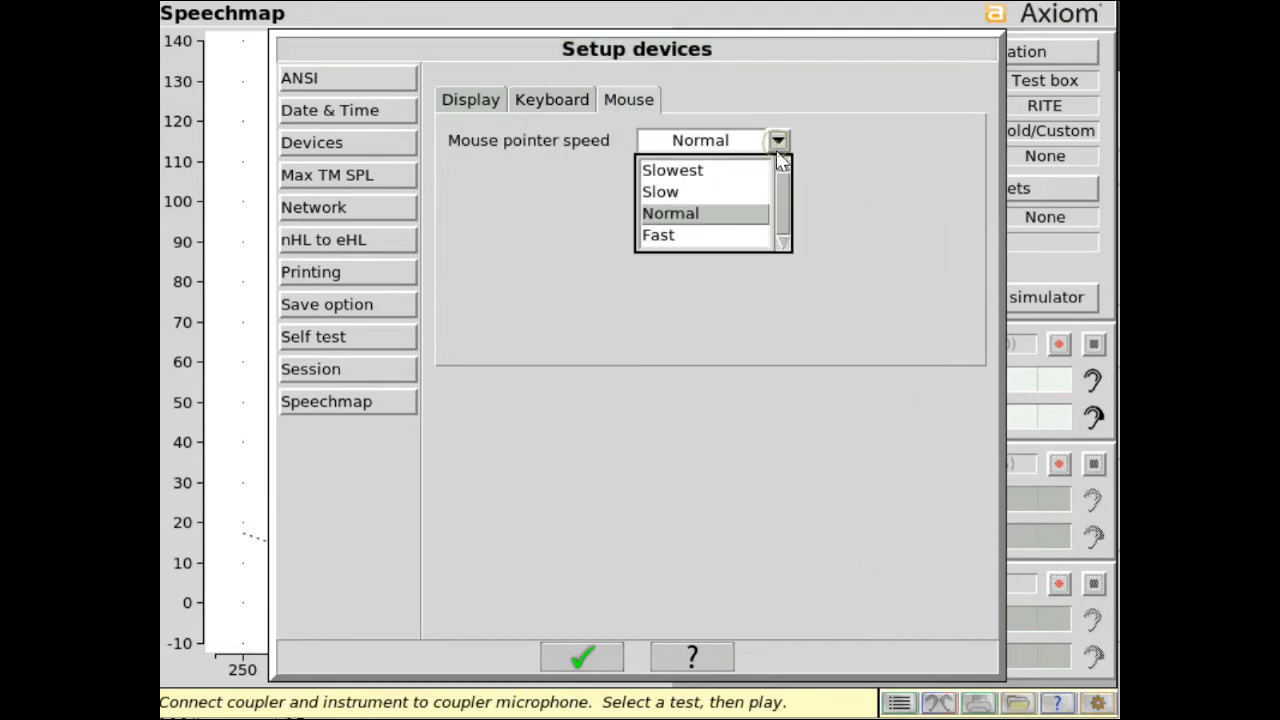
pyautogui.click(750, 214)
# Set the maximum sound pressure level at the tympanic membrane (Max TM SPL) to 120 dB.
pyautogui.click(395, 180)
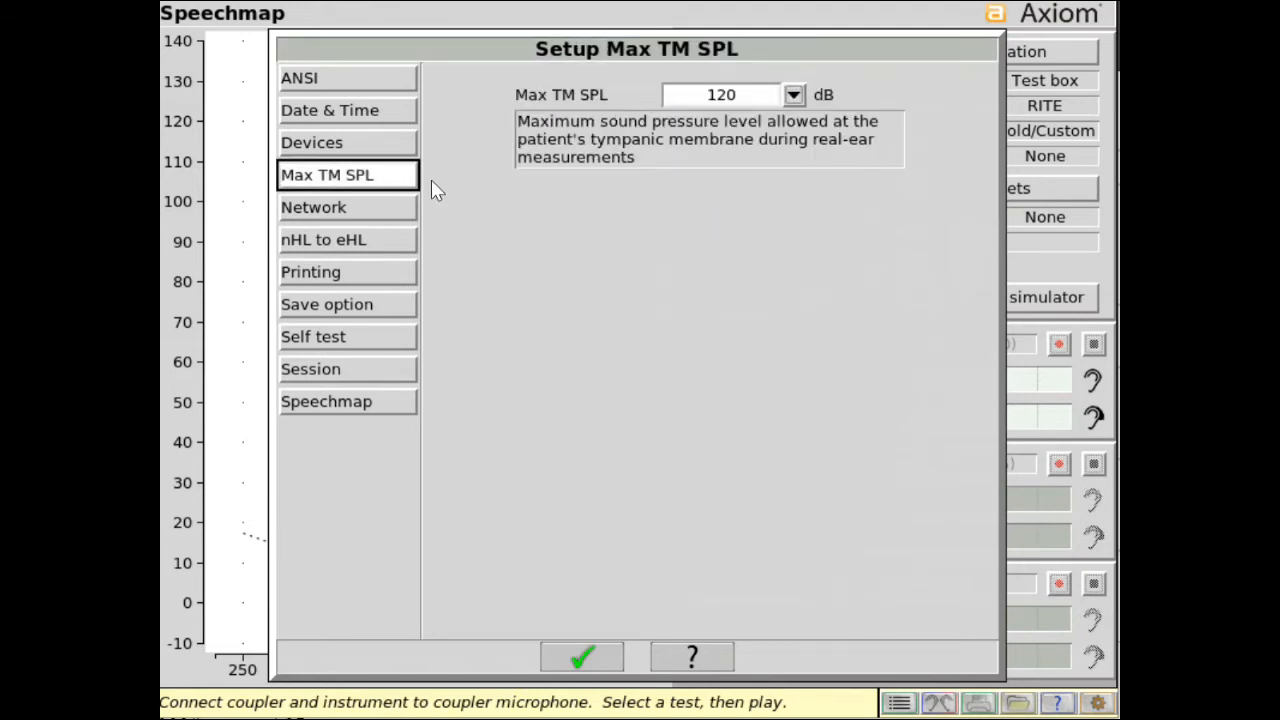
pyautogui.click(793, 95)
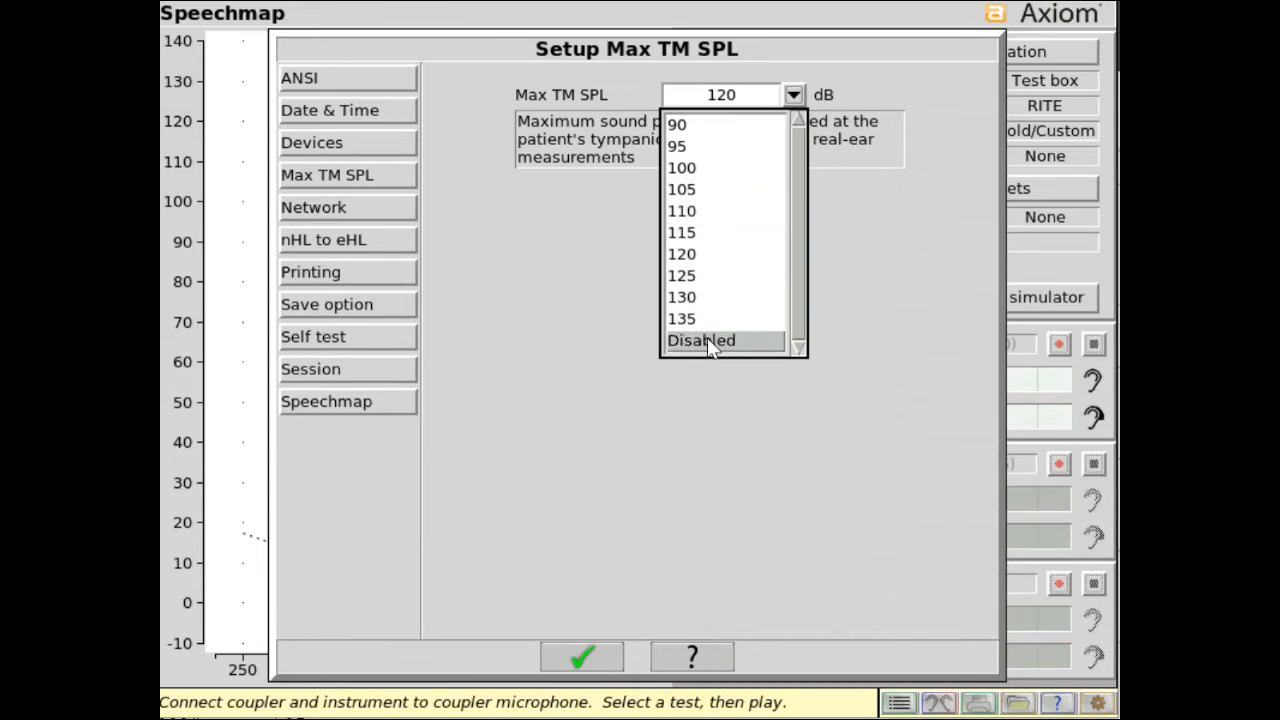
pyautogui.click(705, 259)
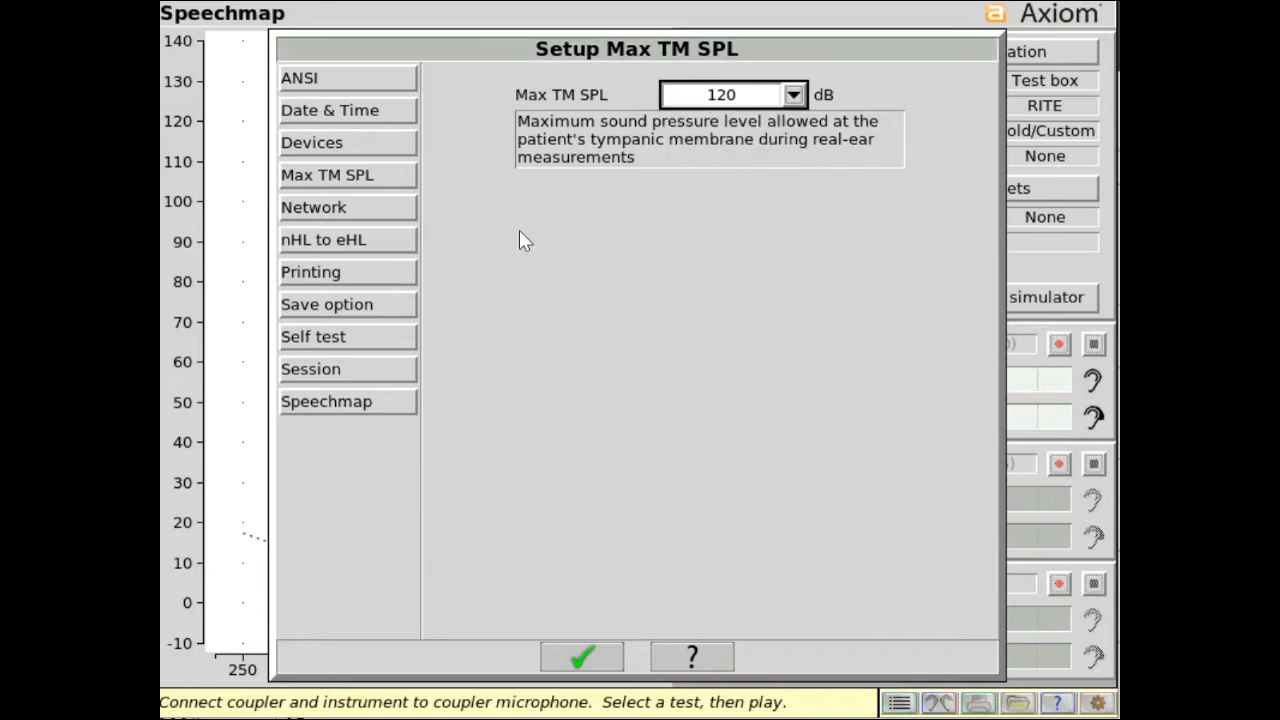
# Select the Wired connection in the network settings and accept the network configuration.
pyautogui.click(400, 214)
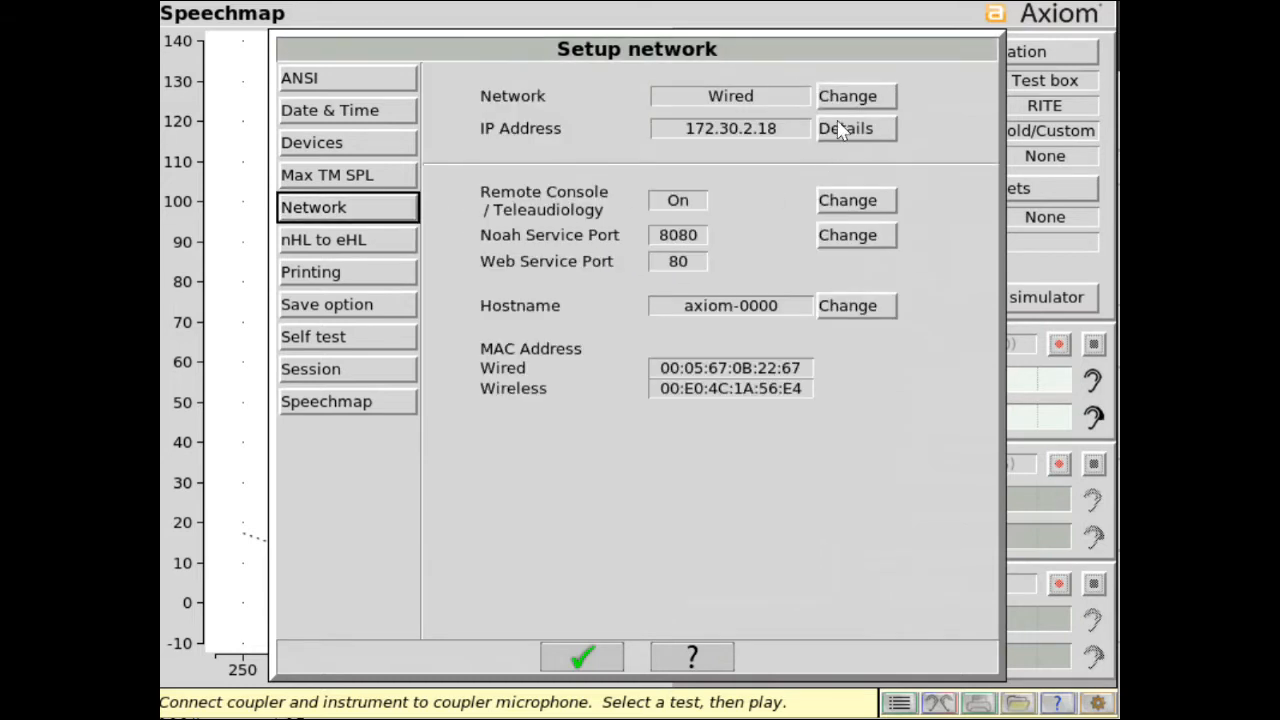
pyautogui.click(862, 100)
pyautogui.click(755, 96)
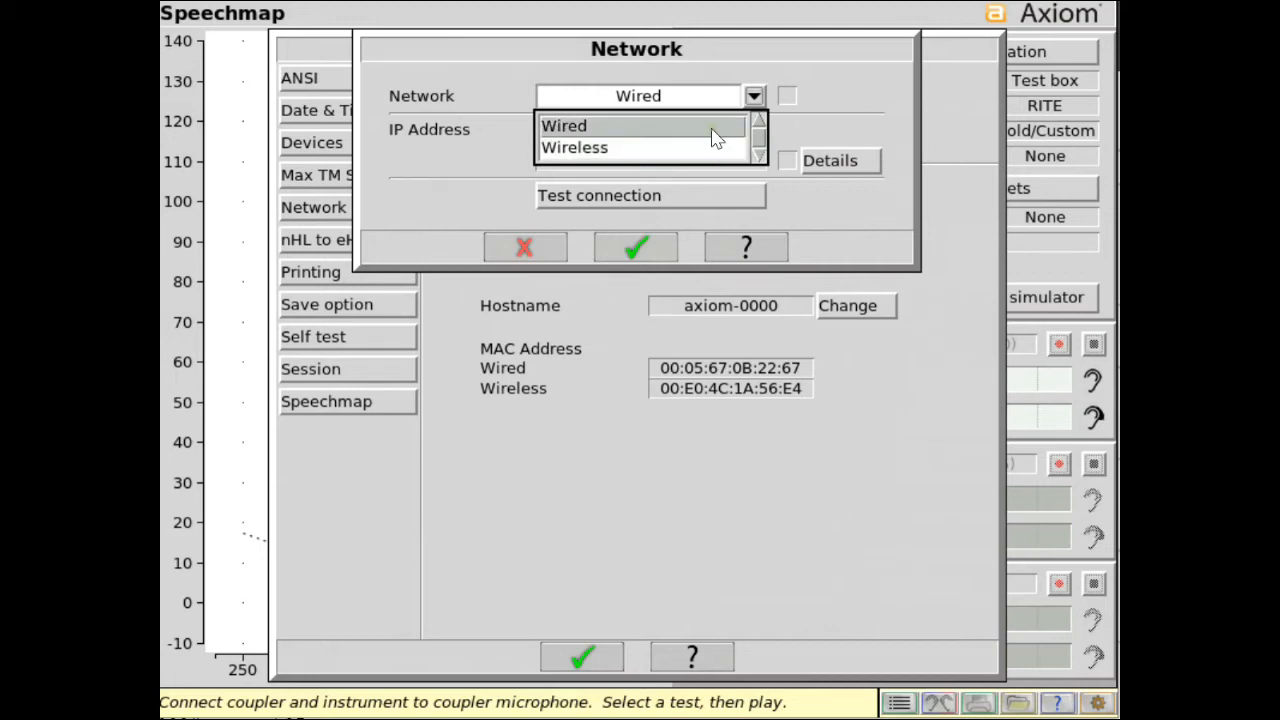
pyautogui.click(716, 130)
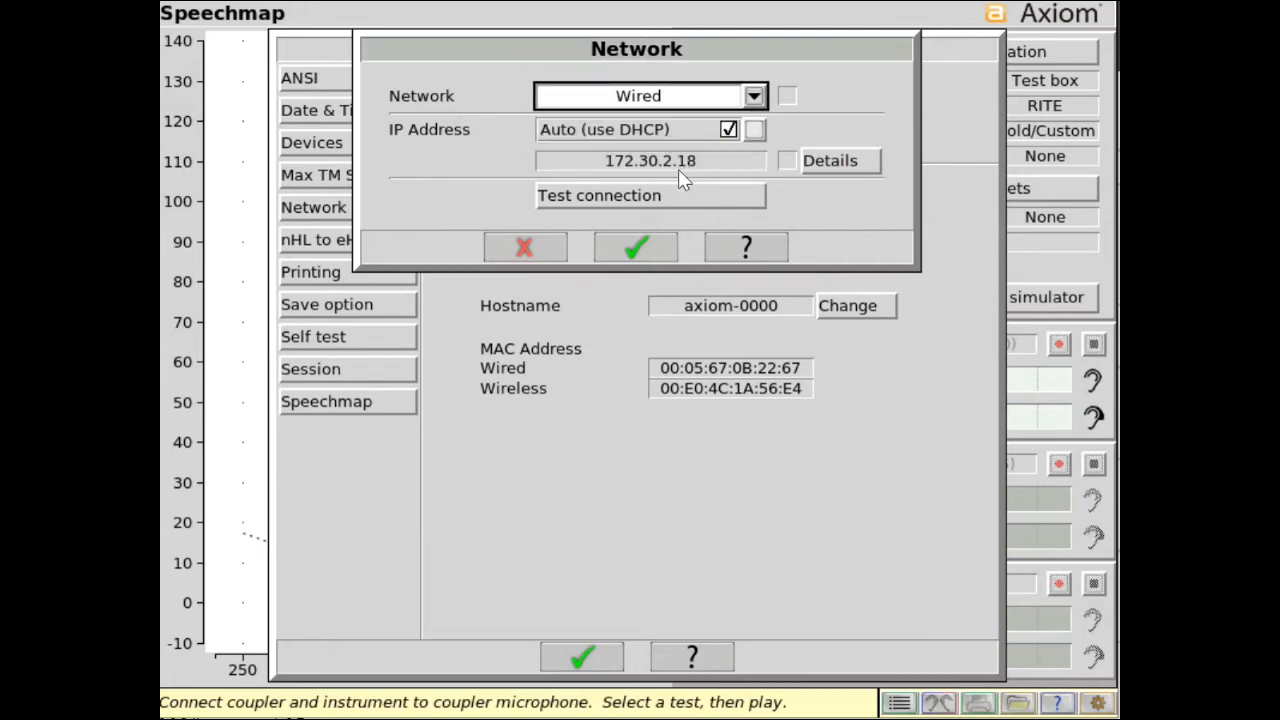
pyautogui.click(635, 248)
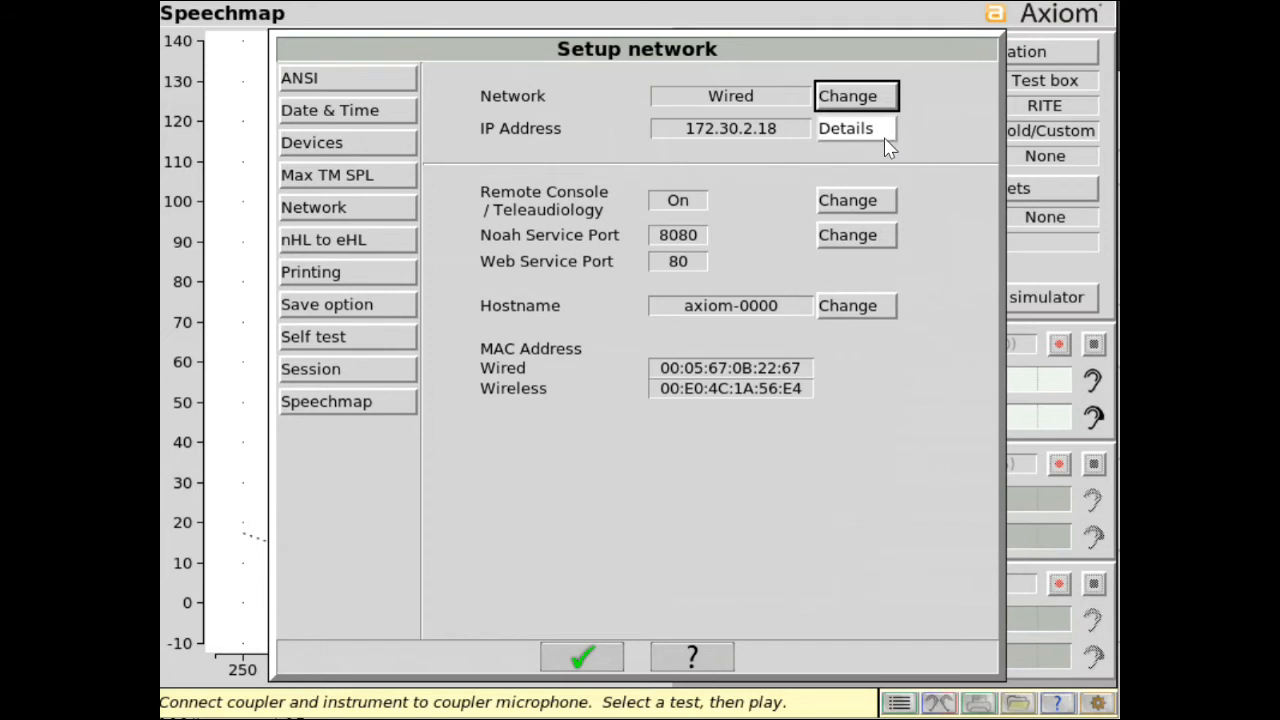
# Examine the ABR nHL to eHL defaults and the user-defined correction entry form, then cancel the entry.
pyautogui.click(355, 240)
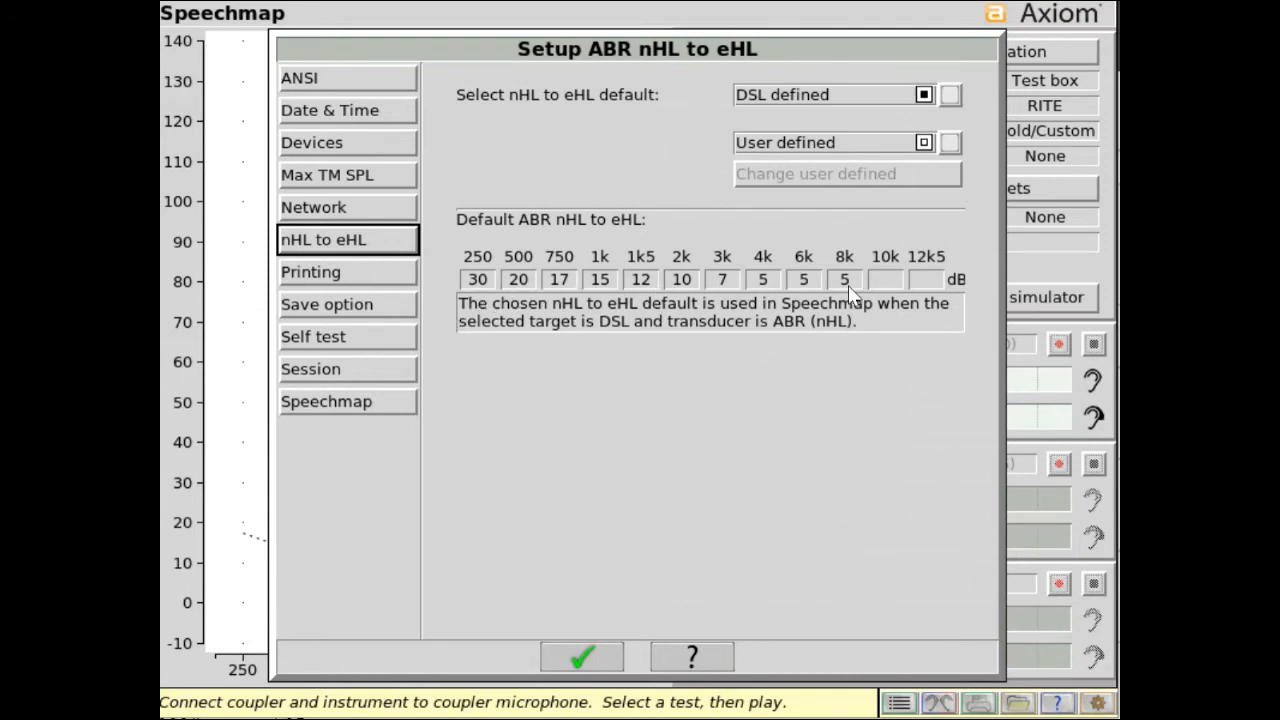
pyautogui.click(949, 142)
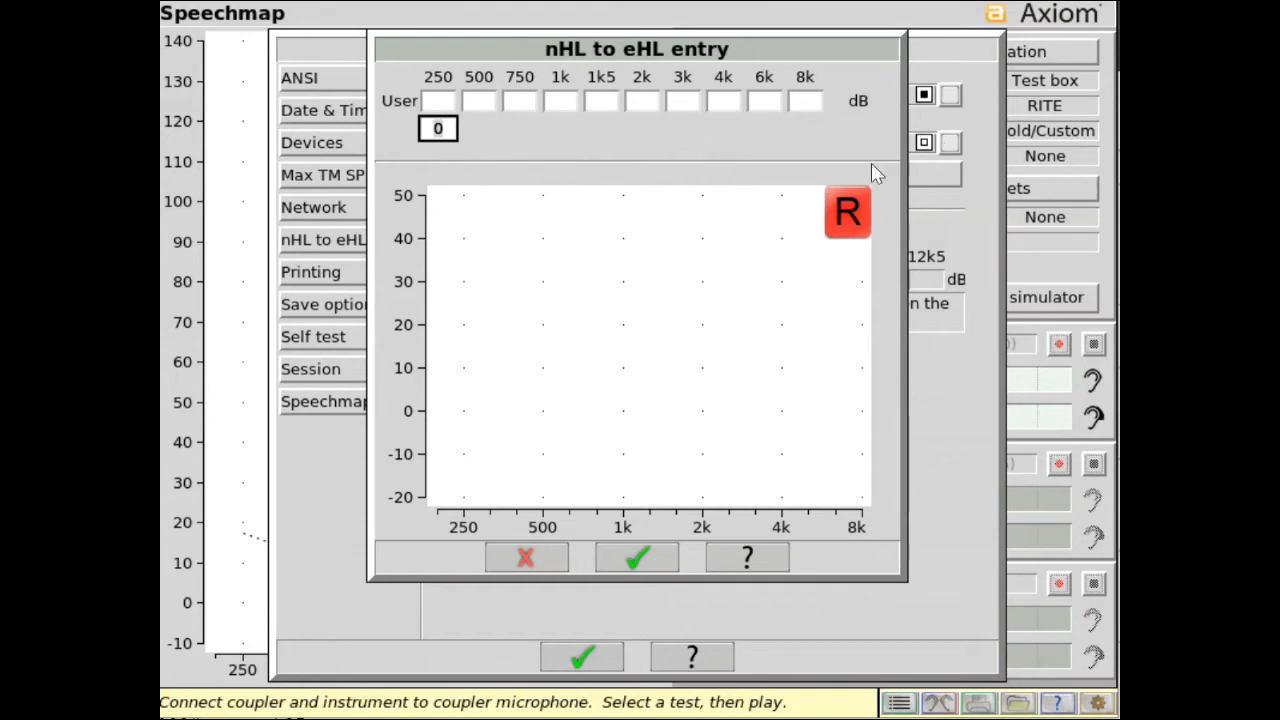
pyautogui.click(514, 558)
# Enable printing with output to a file stored to USB, and cancel the attempted change of the printing background color.
pyautogui.click(362, 277)
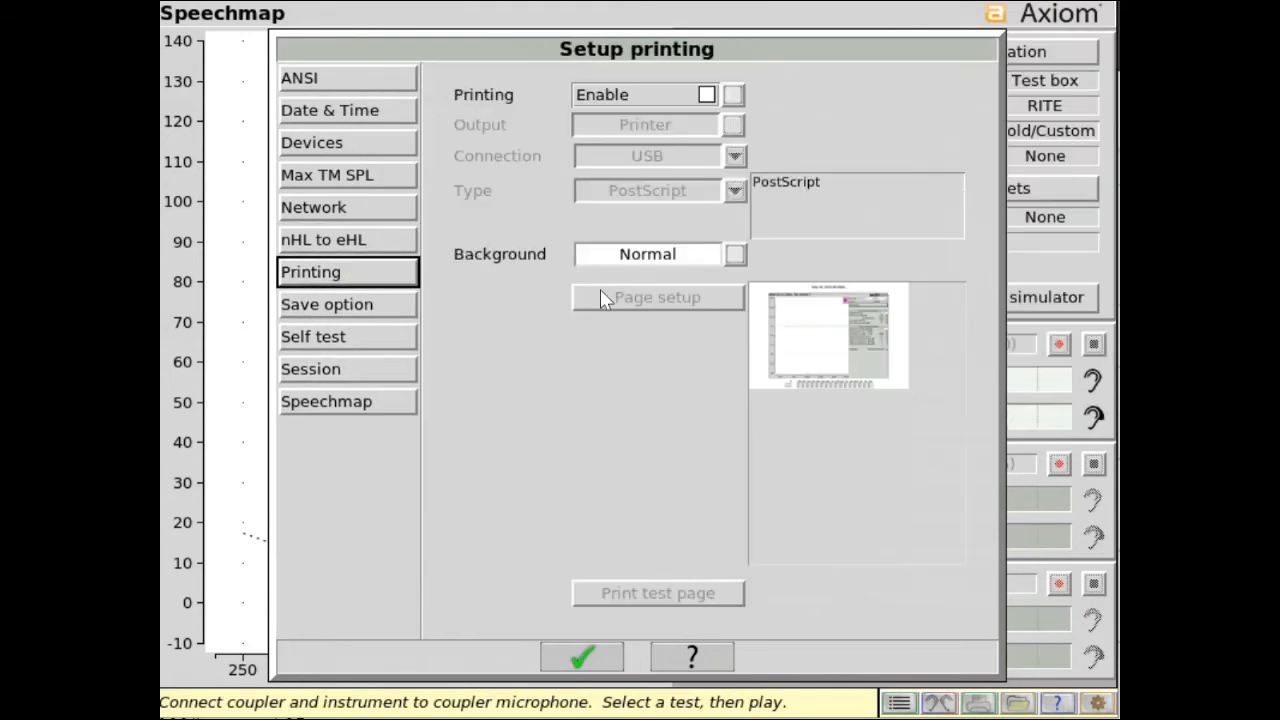
pyautogui.click(707, 94)
pyautogui.click(730, 155)
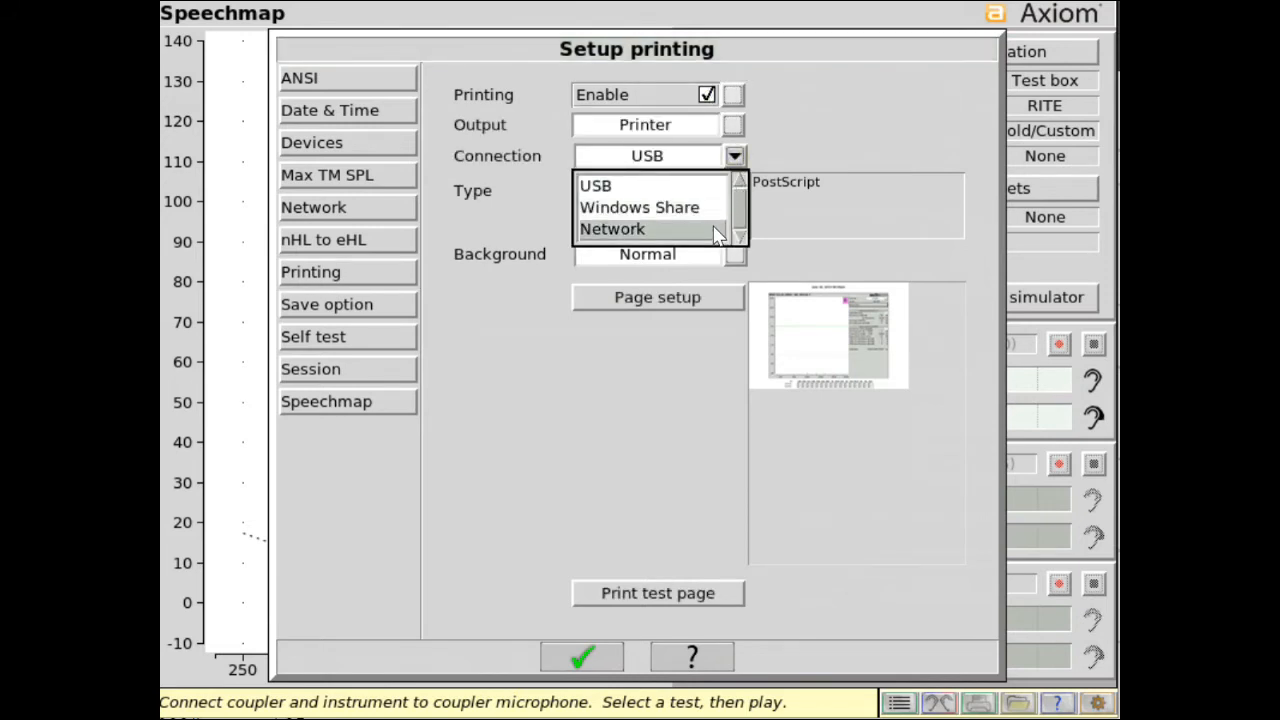
pyautogui.click(719, 190)
pyautogui.click(734, 124)
pyautogui.click(736, 157)
pyautogui.click(736, 157)
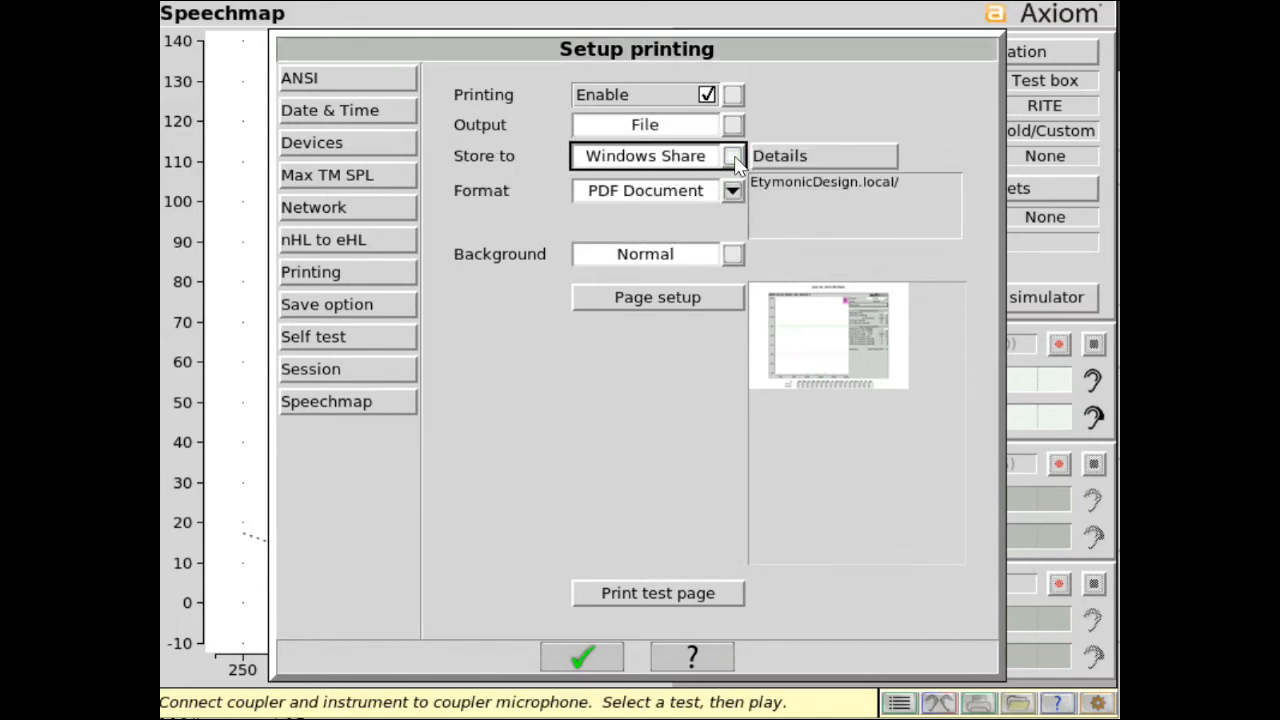
pyautogui.click(734, 157)
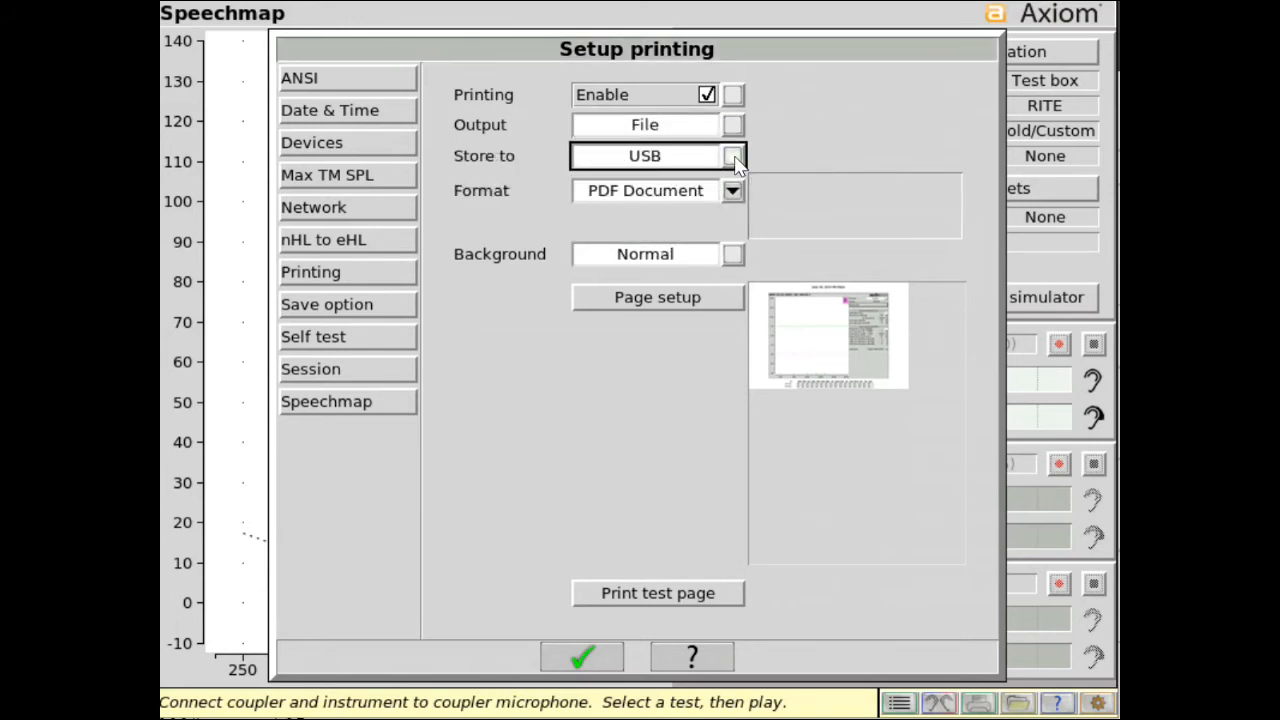
pyautogui.click(733, 255)
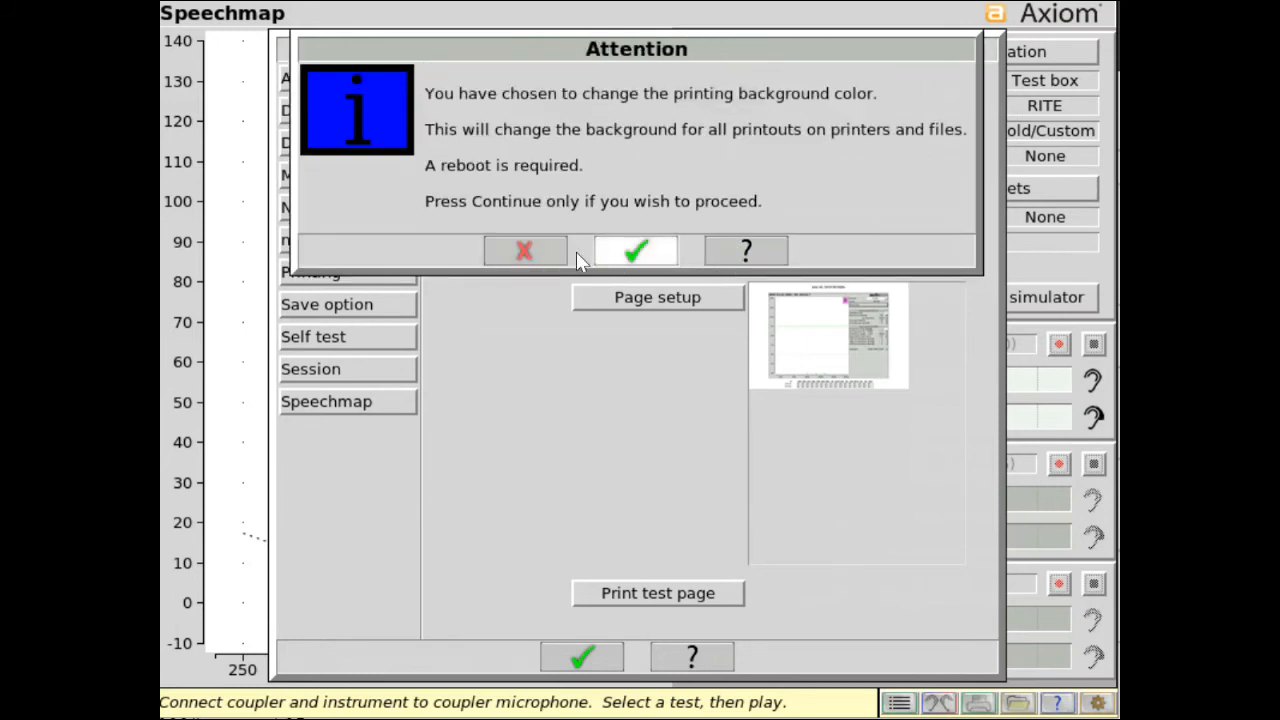
pyautogui.click(524, 251)
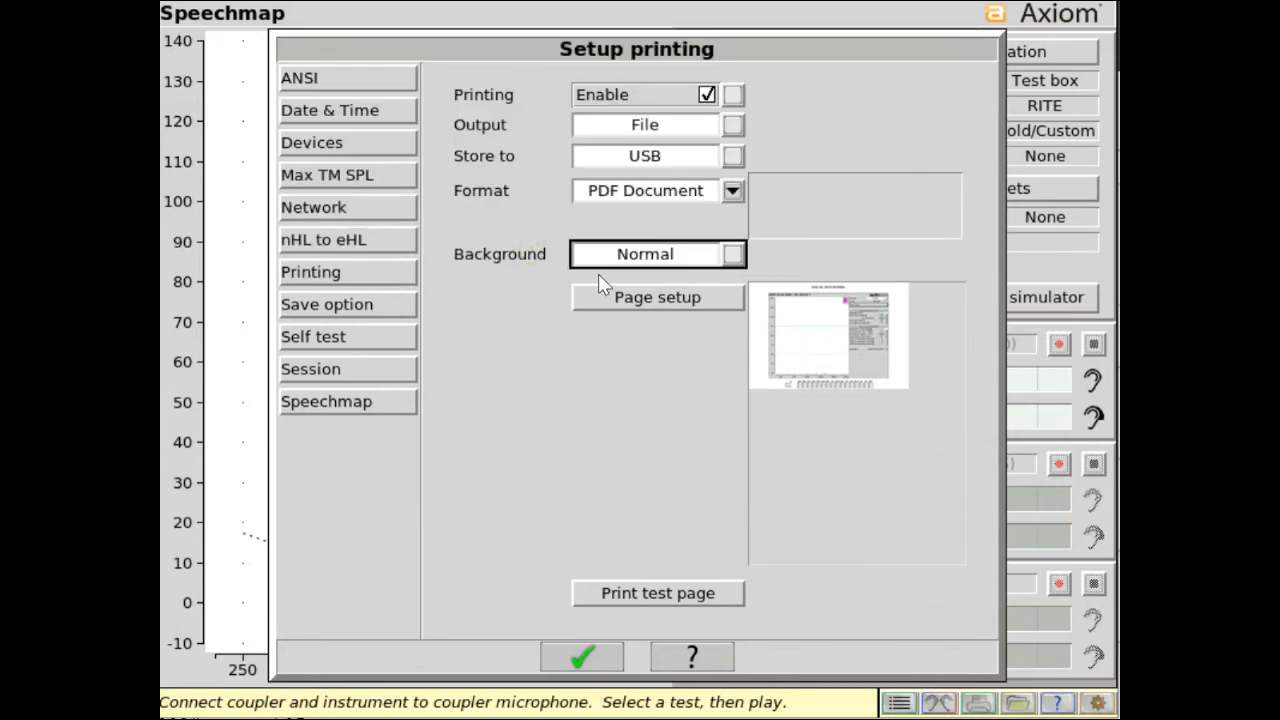
# Enable Ask, Header and Logo in the page setup for printouts and accept the changes.
pyautogui.click(668, 298)
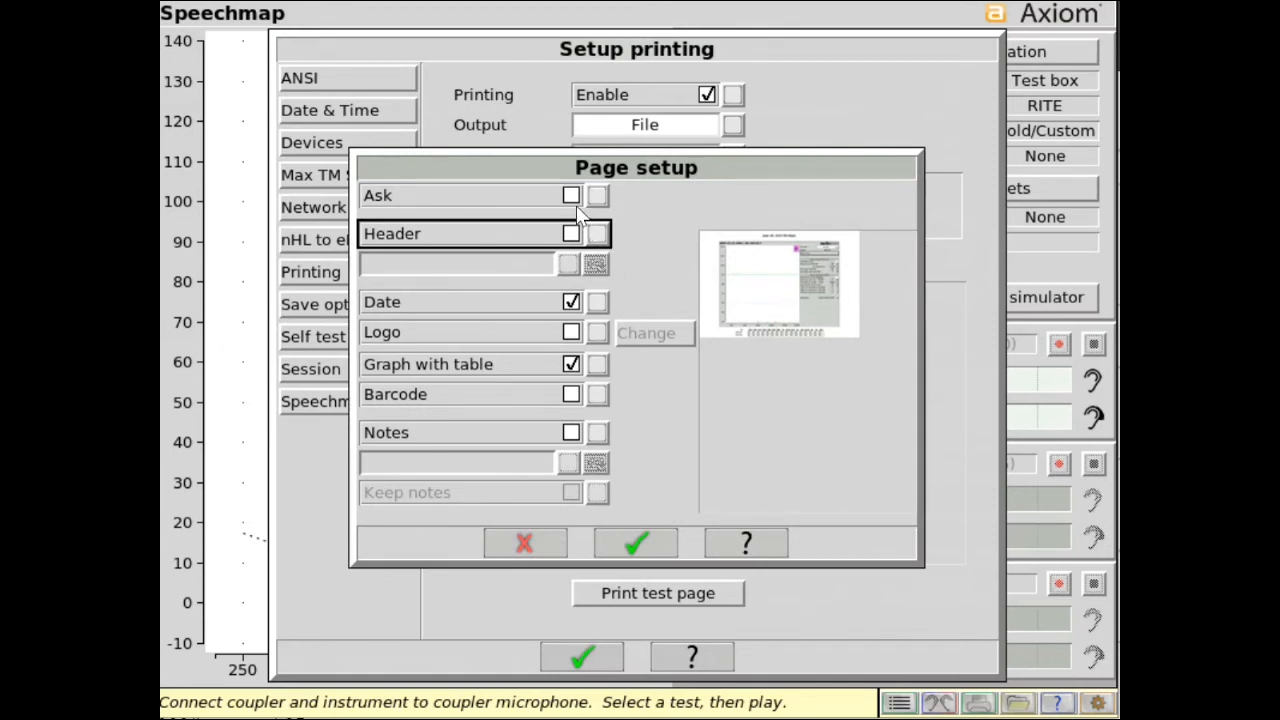
pyautogui.click(571, 196)
pyautogui.click(571, 233)
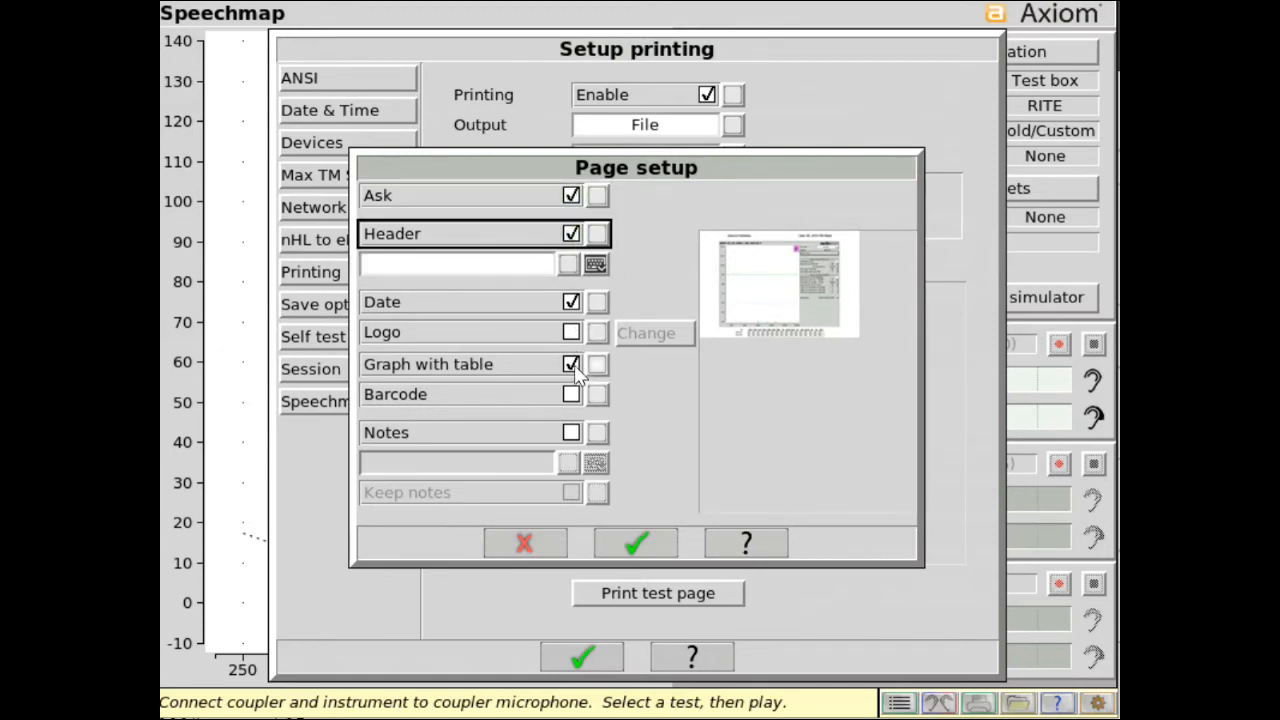
pyautogui.click(571, 332)
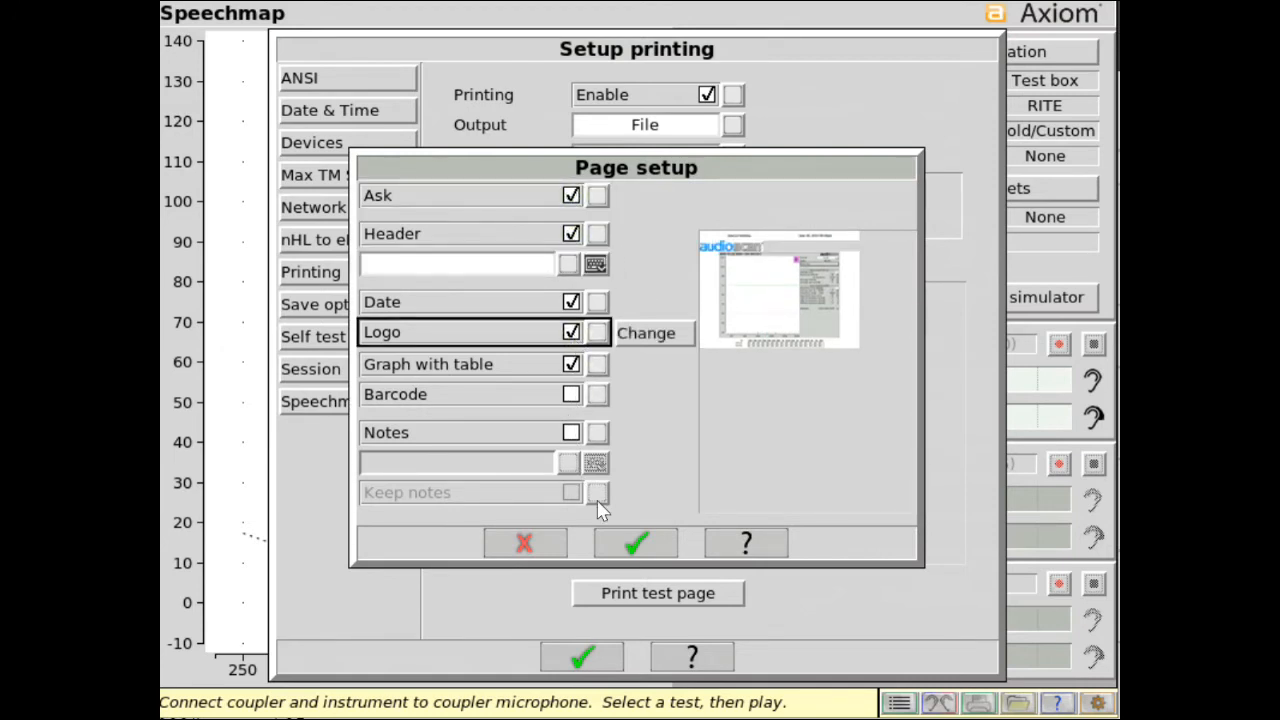
pyautogui.click(636, 545)
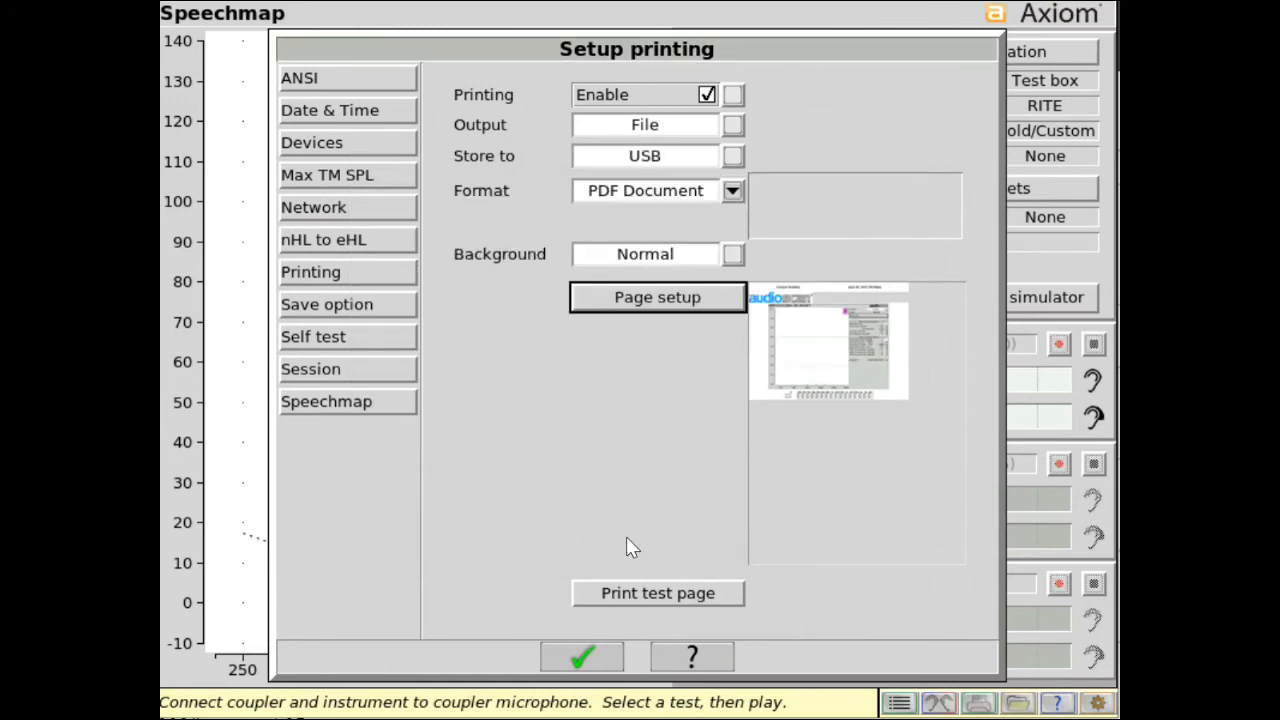
# Set the current test setups as the power-on defaults in the save options.
pyautogui.click(414, 306)
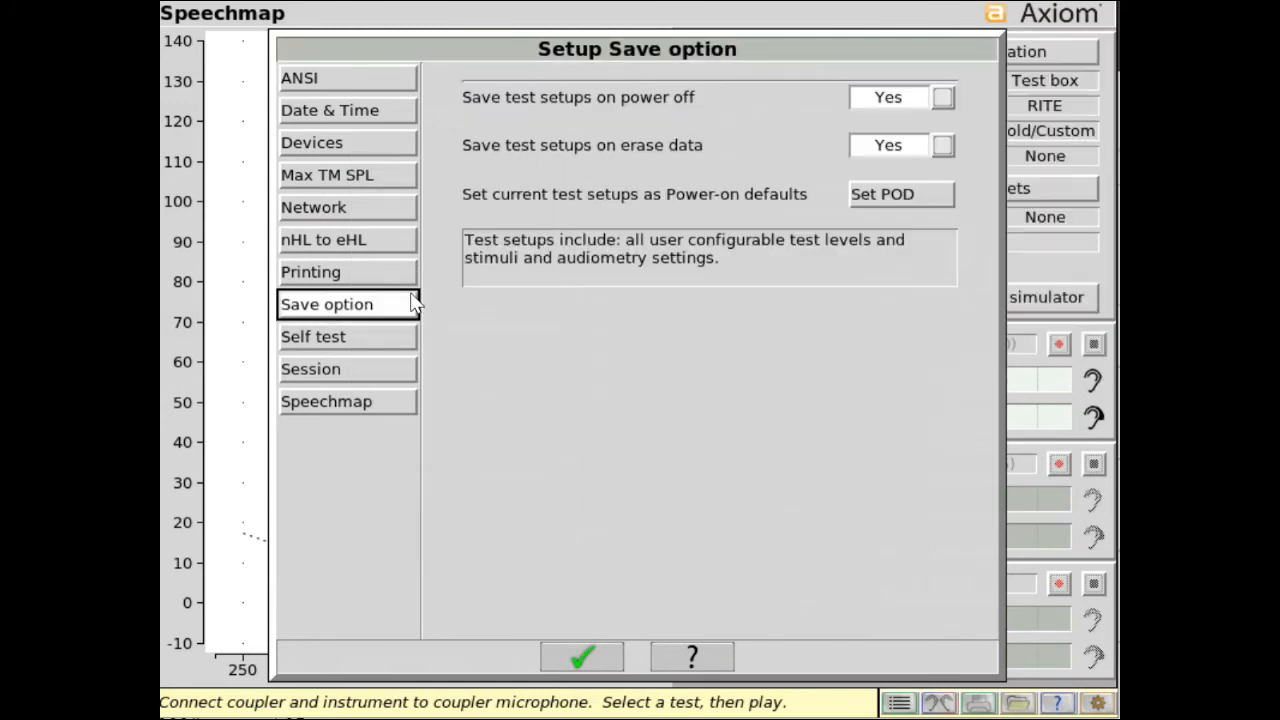
pyautogui.click(905, 199)
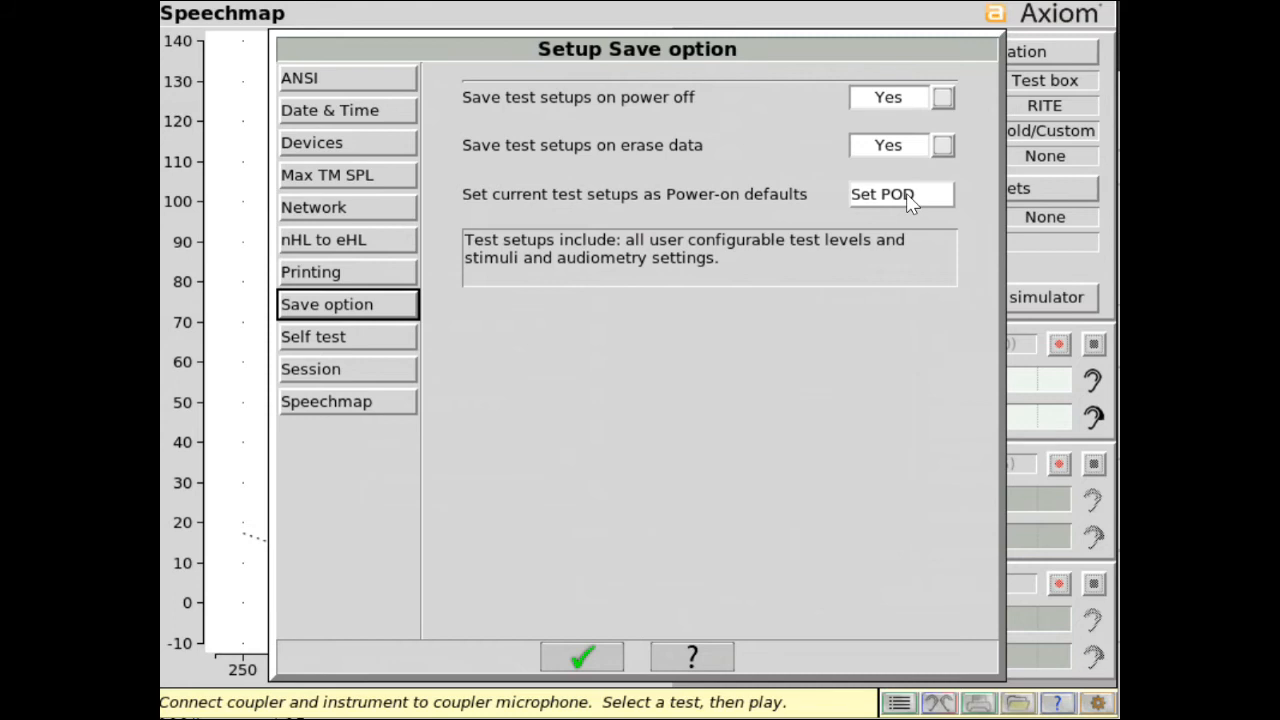
pyautogui.click(906, 194)
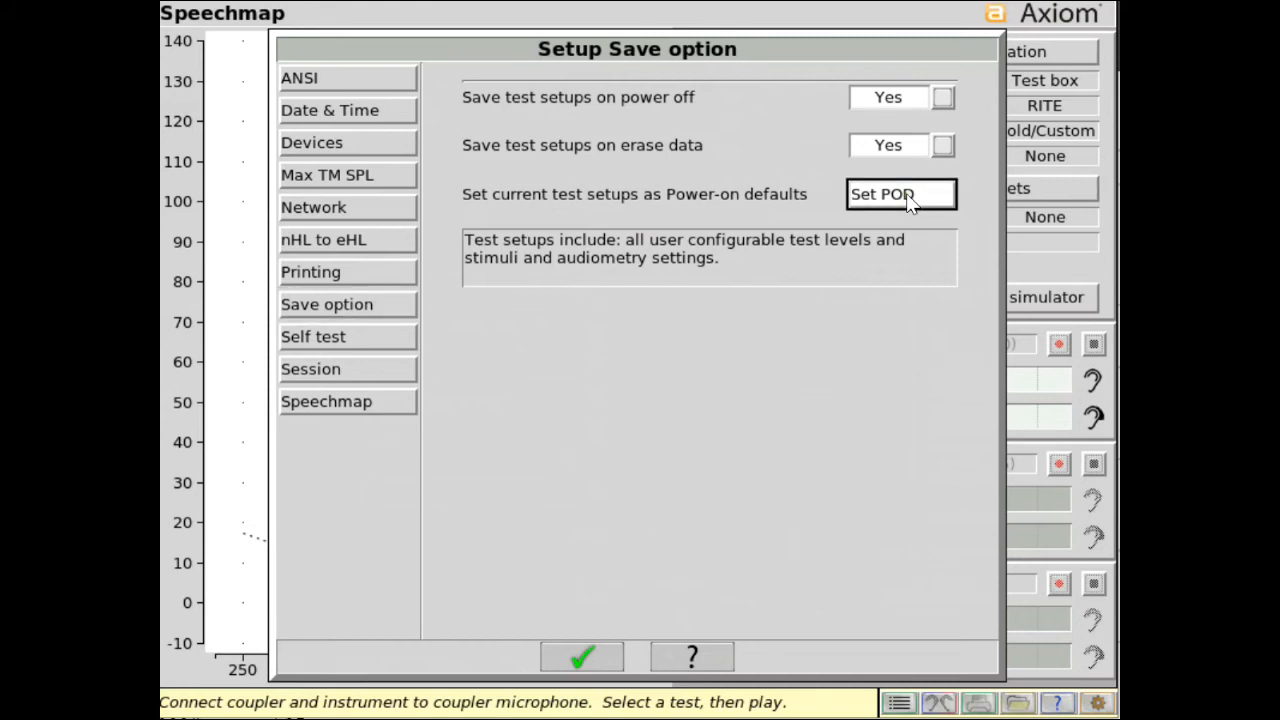
# Switch saving test setups on power off and on erase data to No, each back to Yes.
pyautogui.click(943, 97)
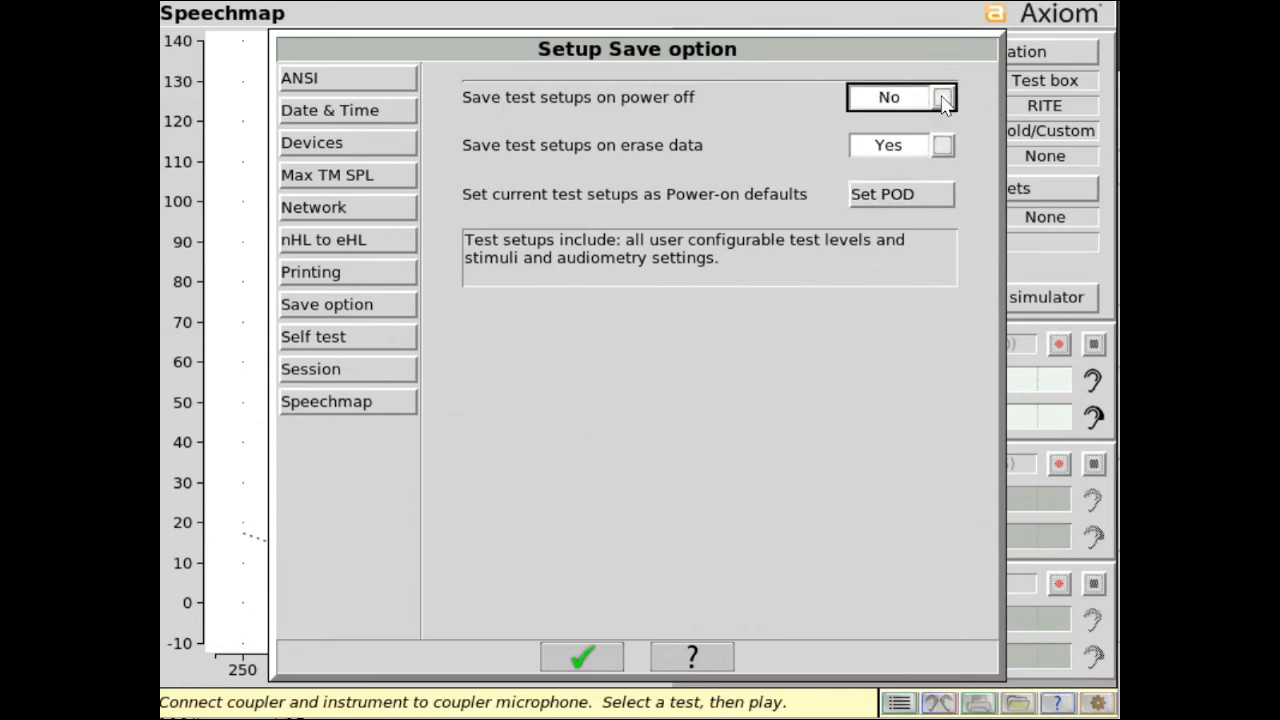
pyautogui.click(943, 97)
pyautogui.click(943, 146)
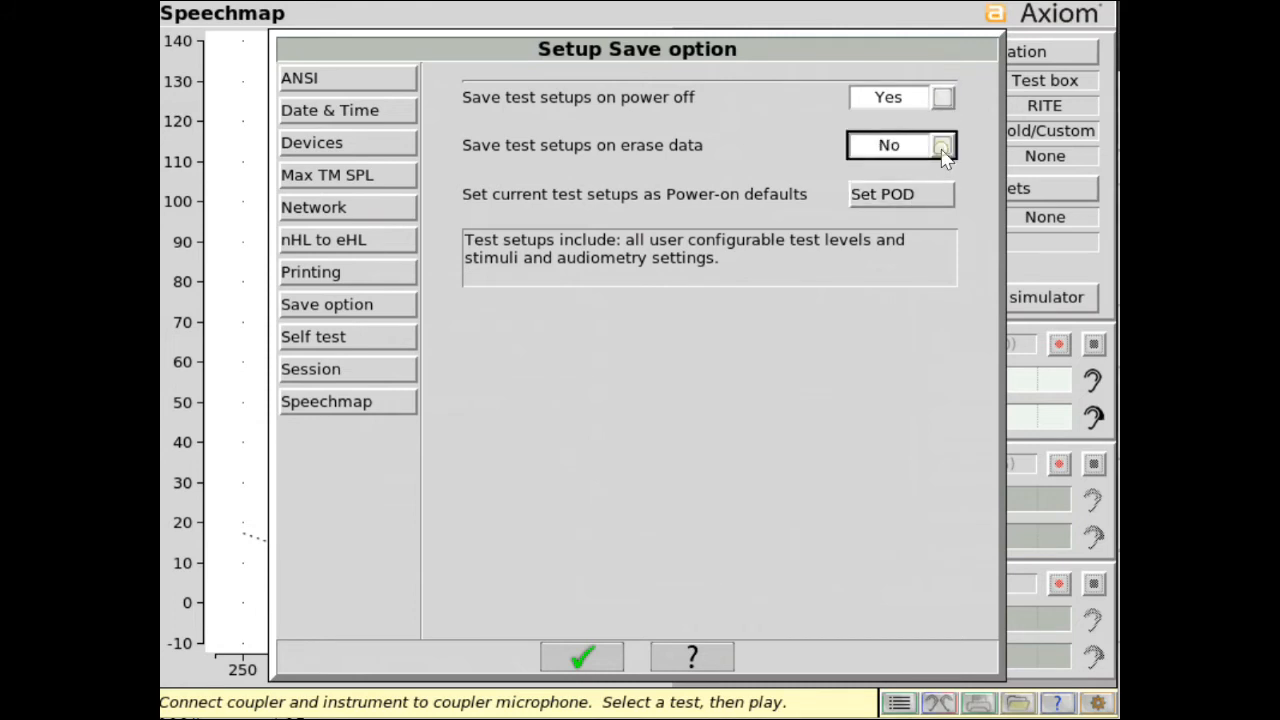
pyautogui.click(943, 146)
# Run the Ambient Level Check from the self test page to view the ambient noise against speech levels, then close it.
pyautogui.click(378, 338)
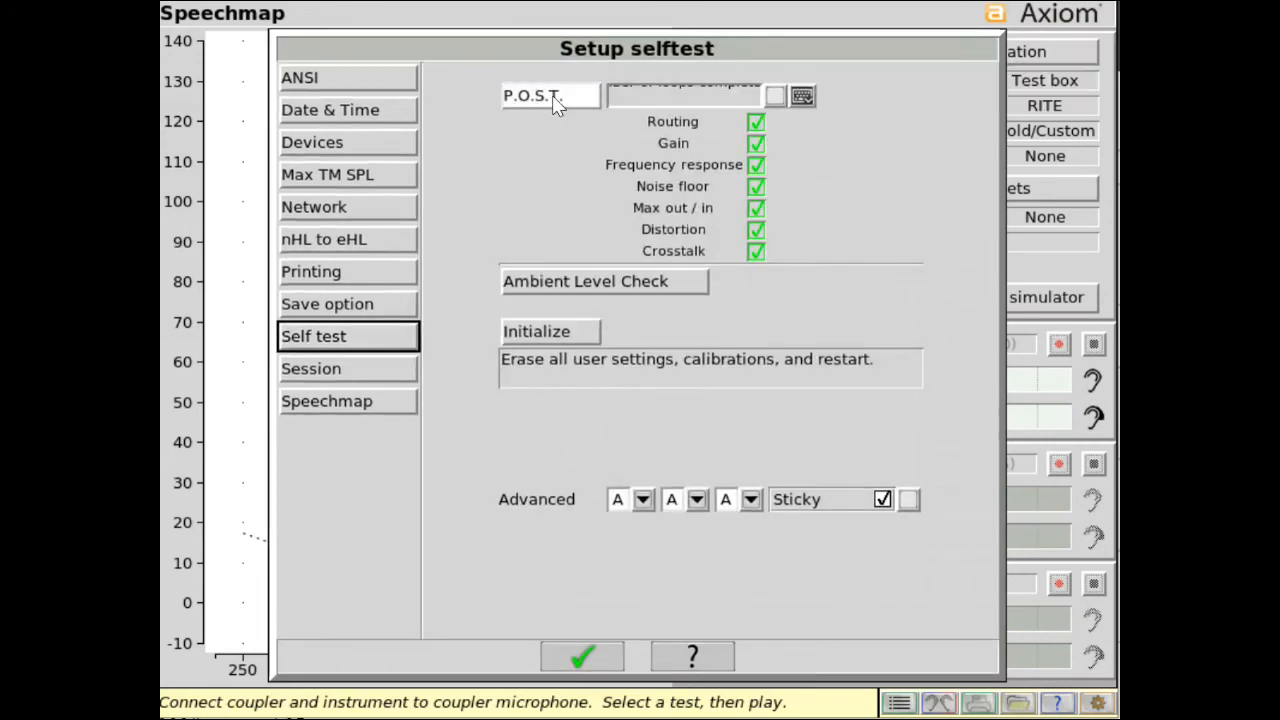
pyautogui.click(584, 281)
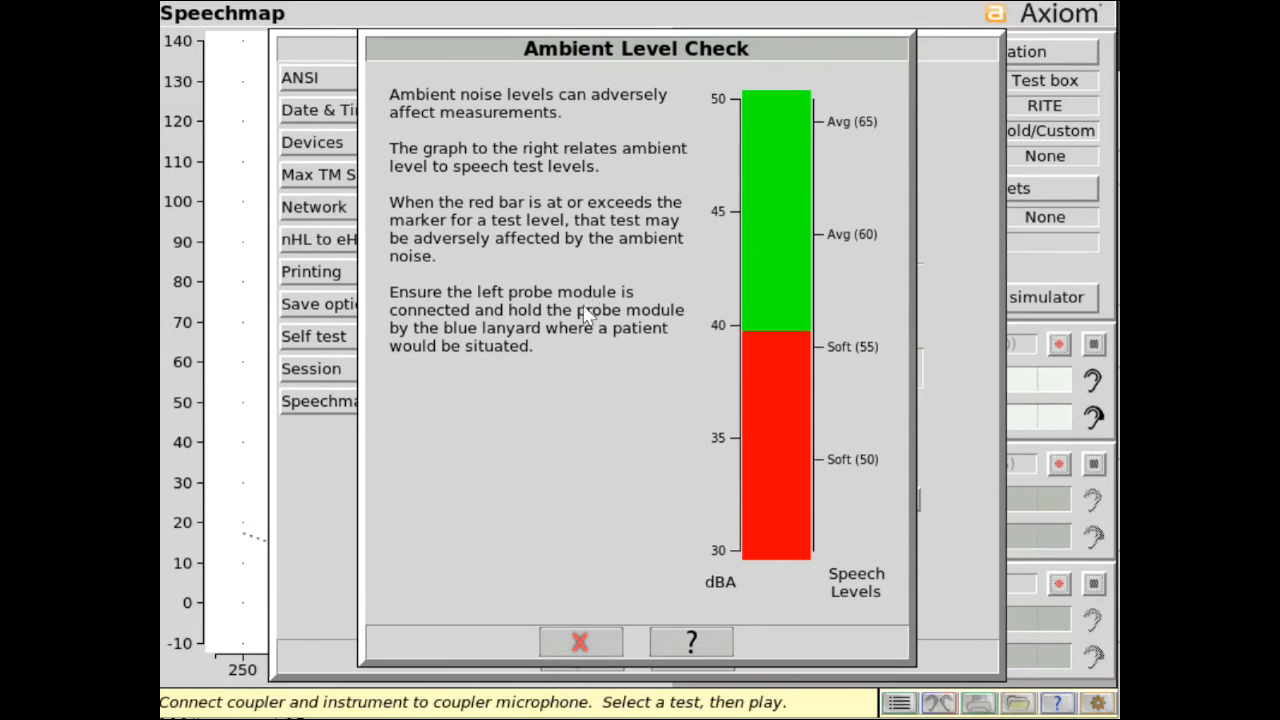
pyautogui.click(580, 642)
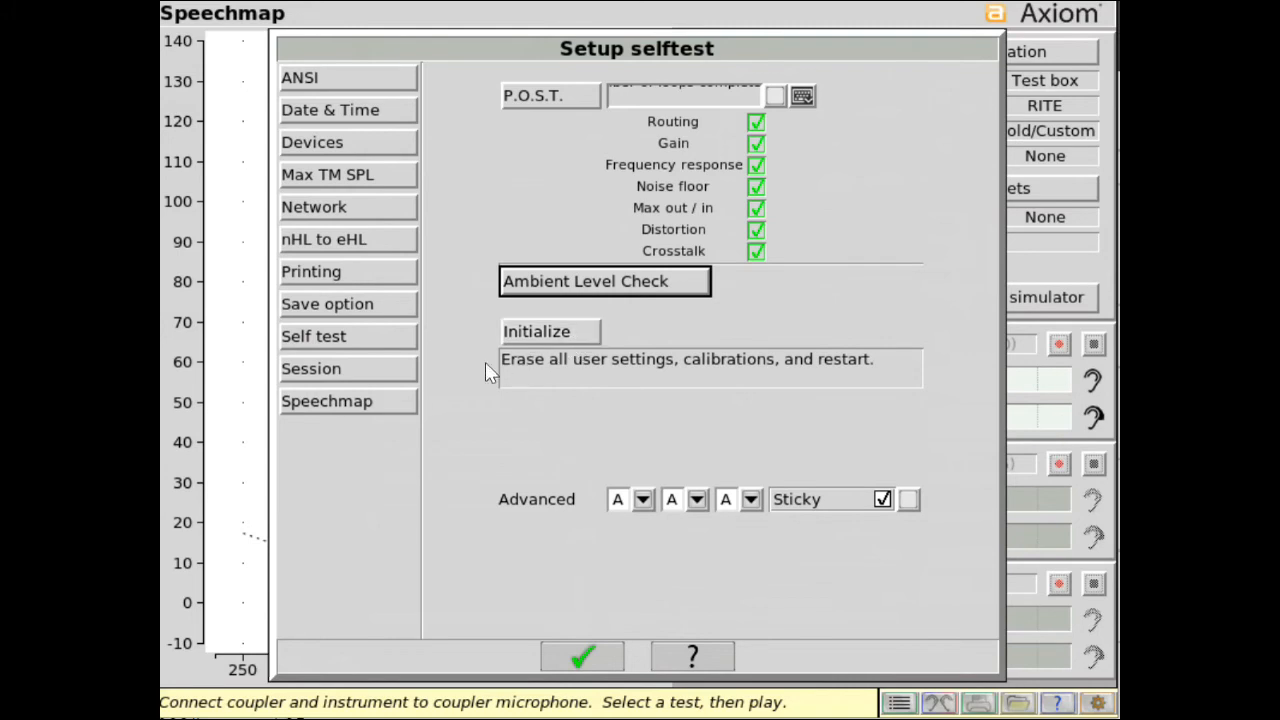
# Enable file based data exchange for sessions, try Network share, and select USB drive as the exchange location.
pyautogui.click(380, 375)
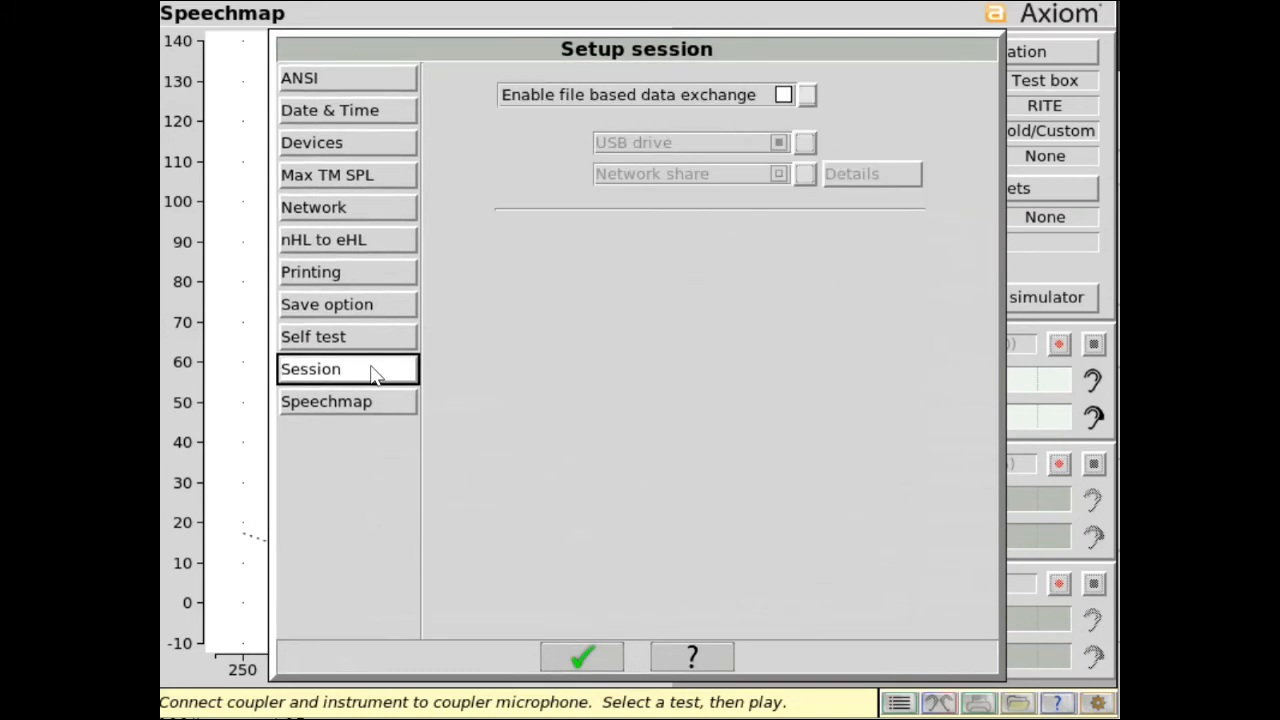
pyautogui.click(783, 95)
pyautogui.click(779, 143)
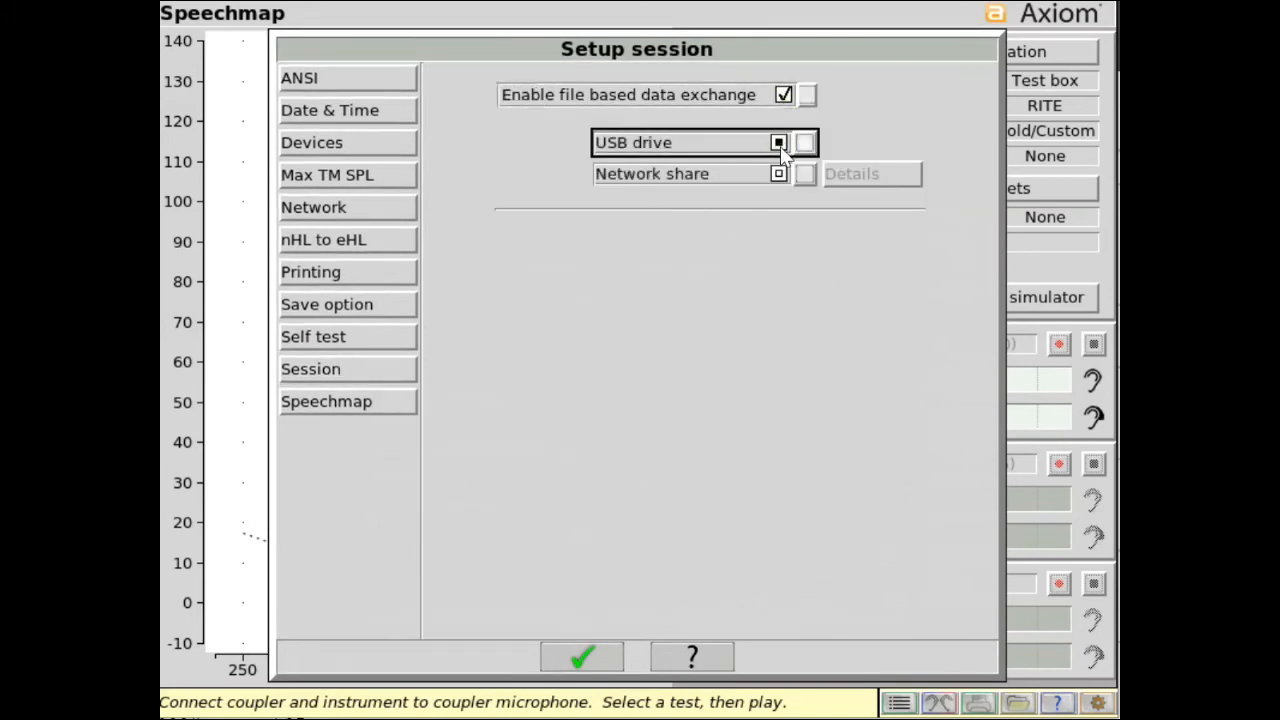
pyautogui.click(779, 174)
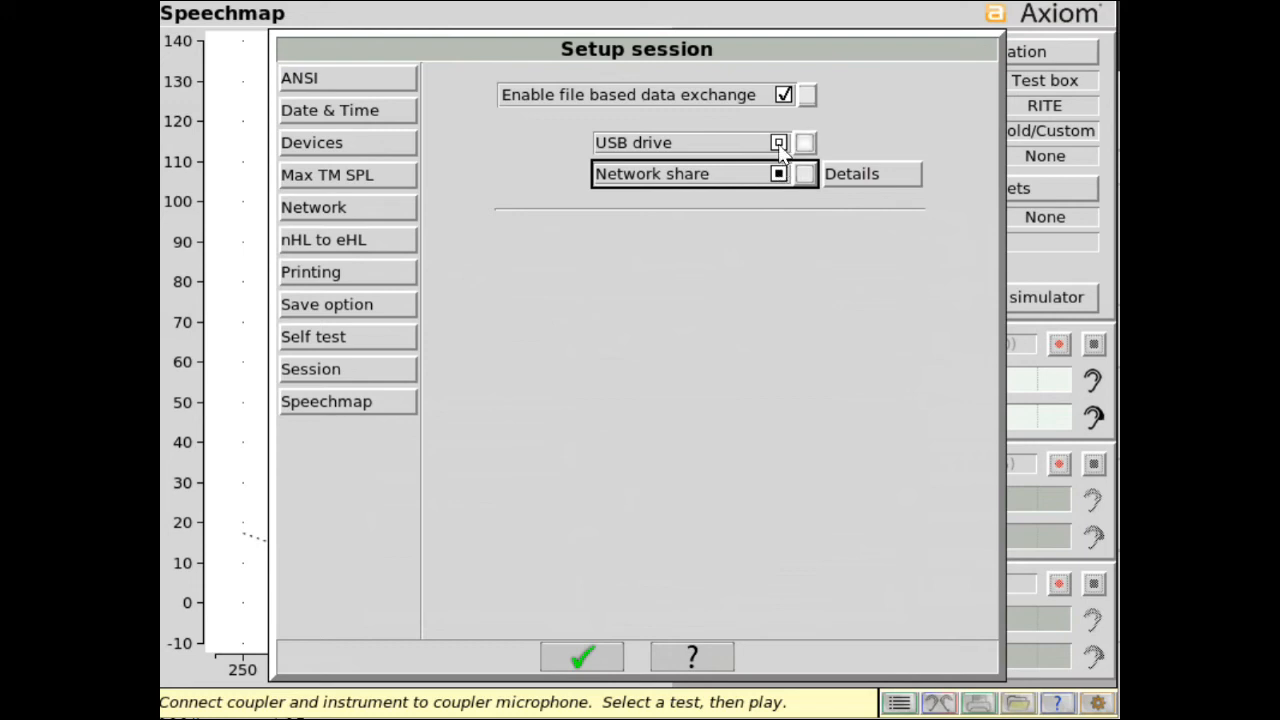
pyautogui.click(779, 143)
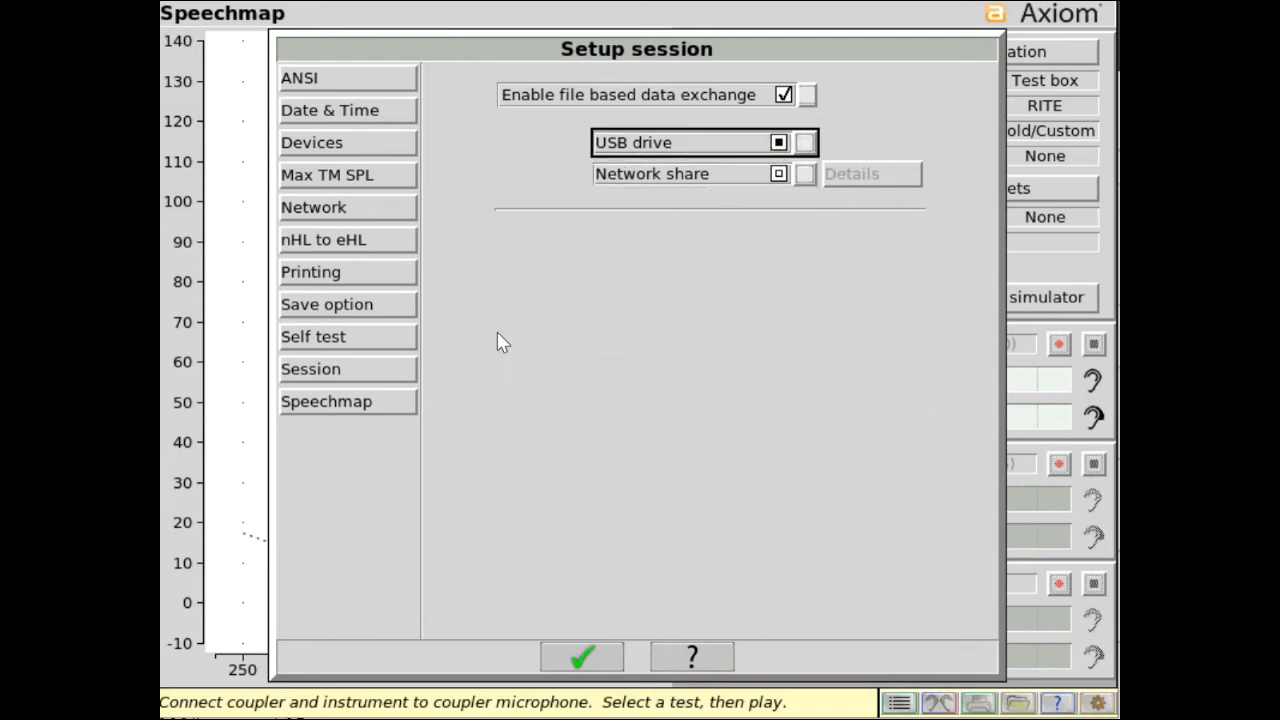
# In the Speechmap setup, switch Hide speech envelopes to manually and back to automatically, and toggle the Short-term Speech Averaging Time.
pyautogui.click(389, 410)
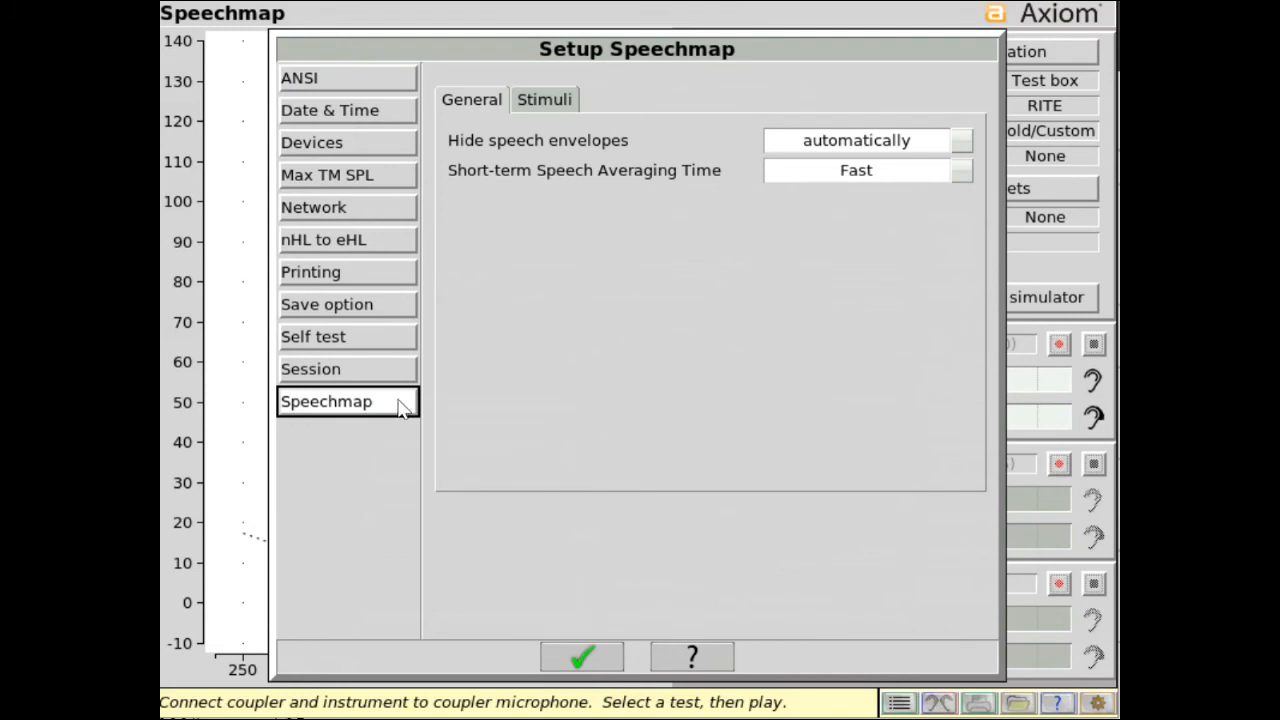
pyautogui.click(960, 146)
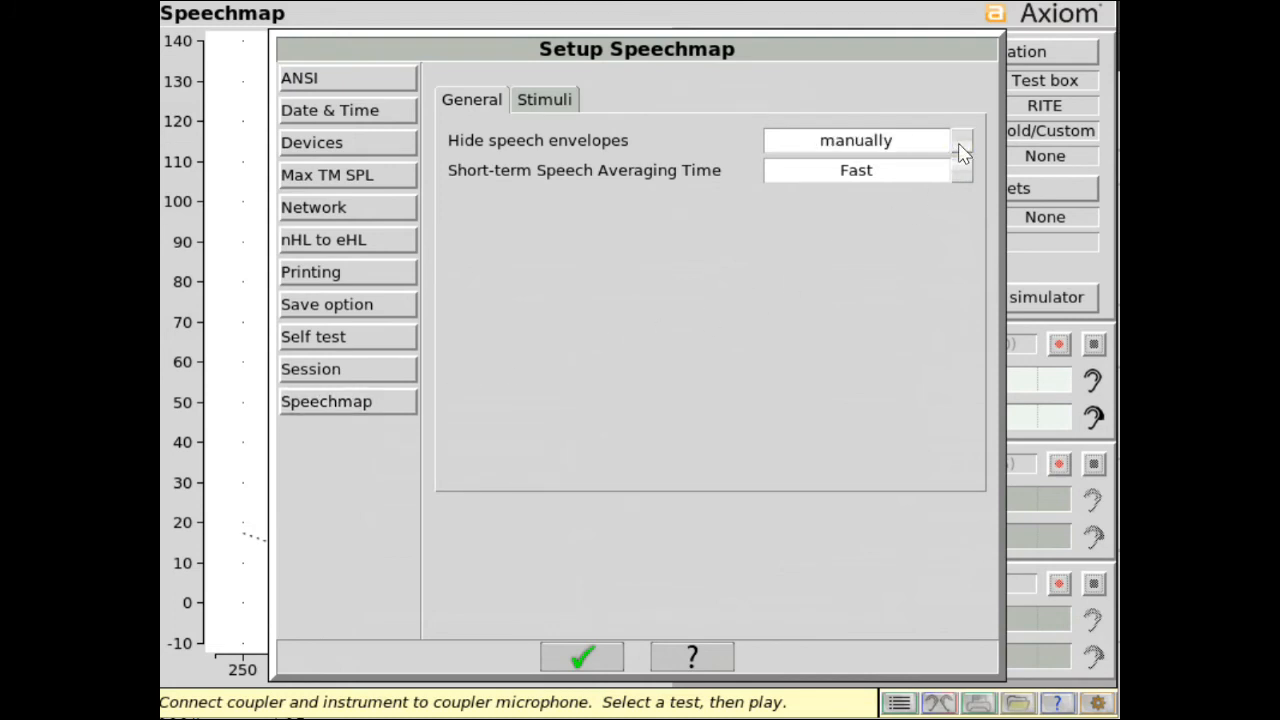
pyautogui.click(960, 148)
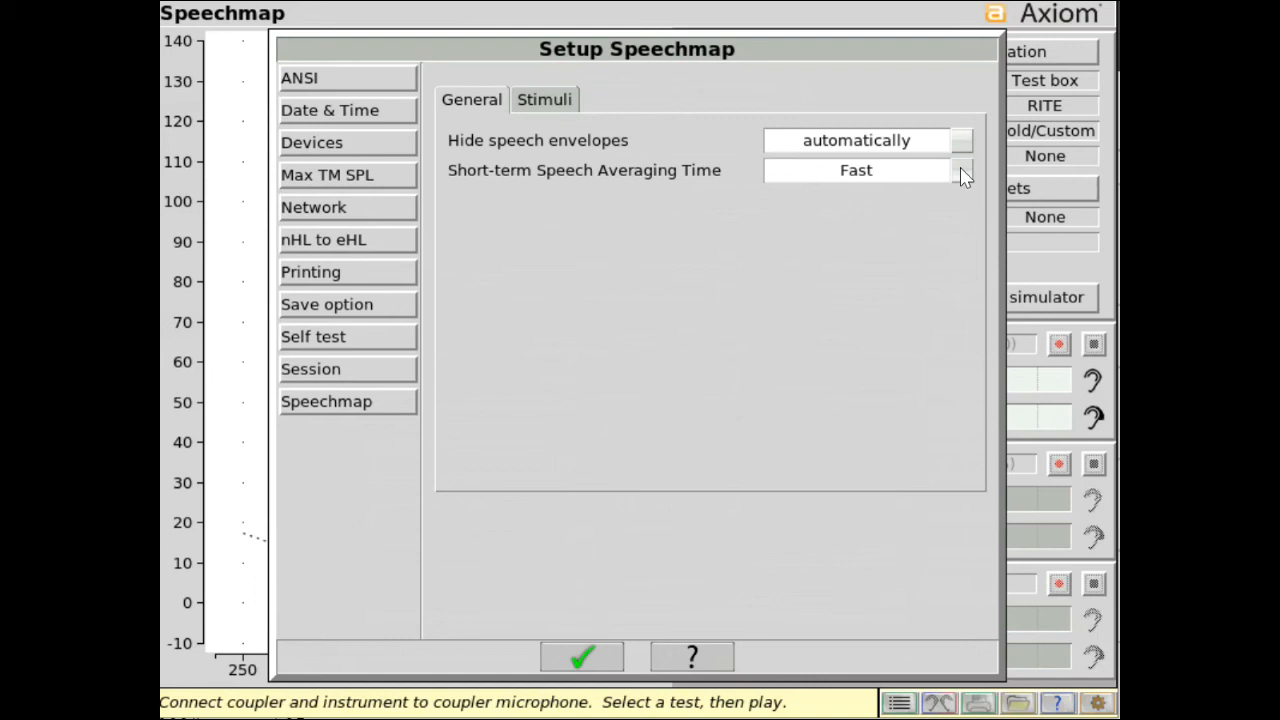
pyautogui.click(960, 170)
# Enable the Speech(yue) stimulus calibrated for targets, and switch Speech(fr) on and back off.
pyautogui.click(577, 104)
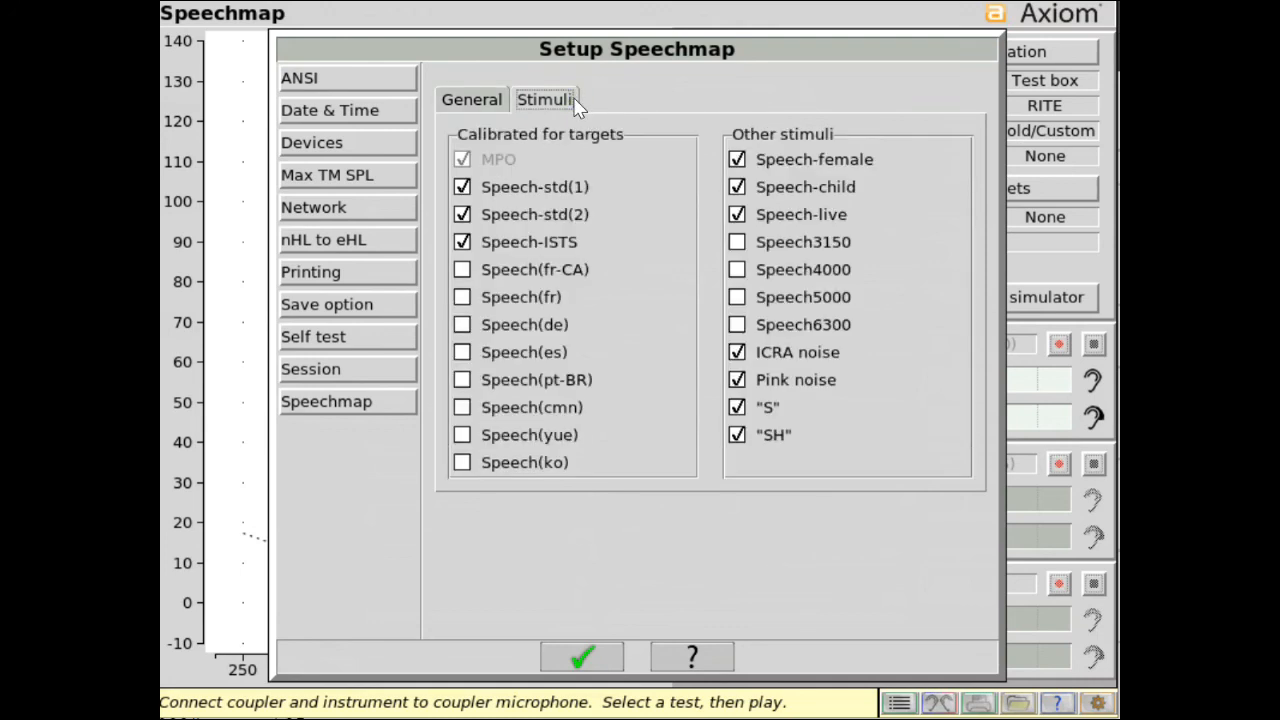
pyautogui.click(463, 300)
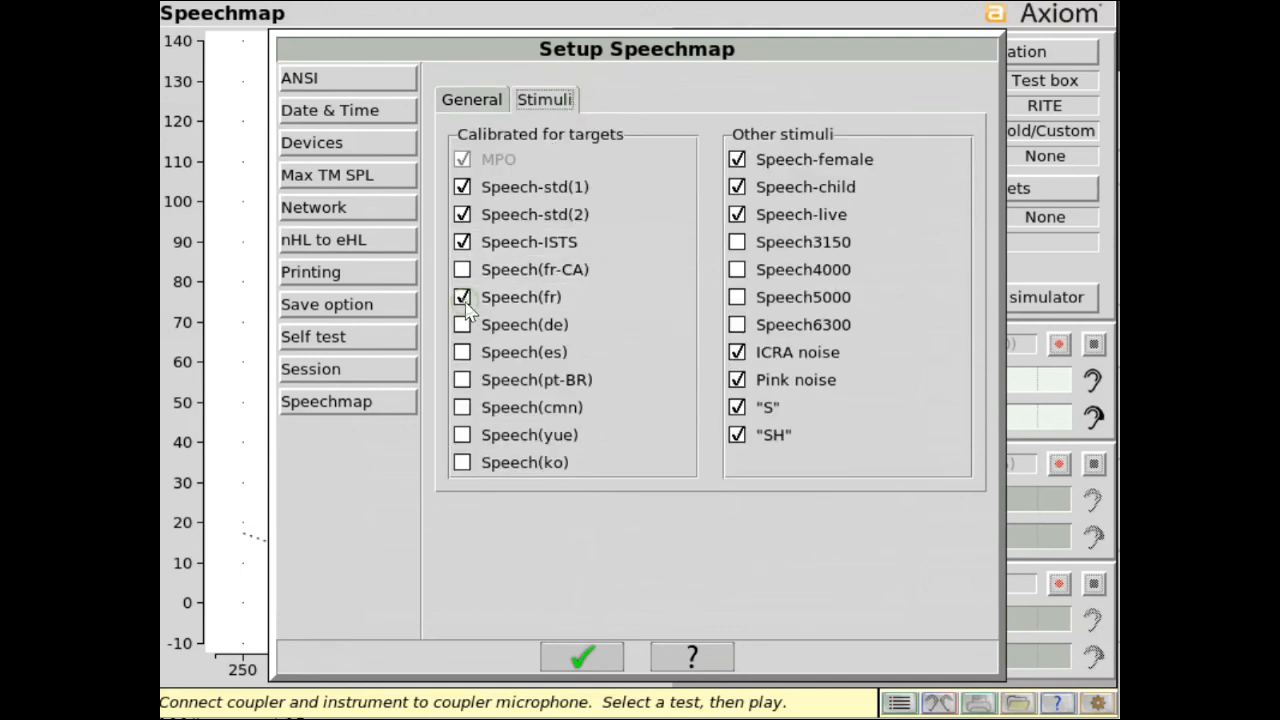
pyautogui.click(463, 436)
pyautogui.click(463, 300)
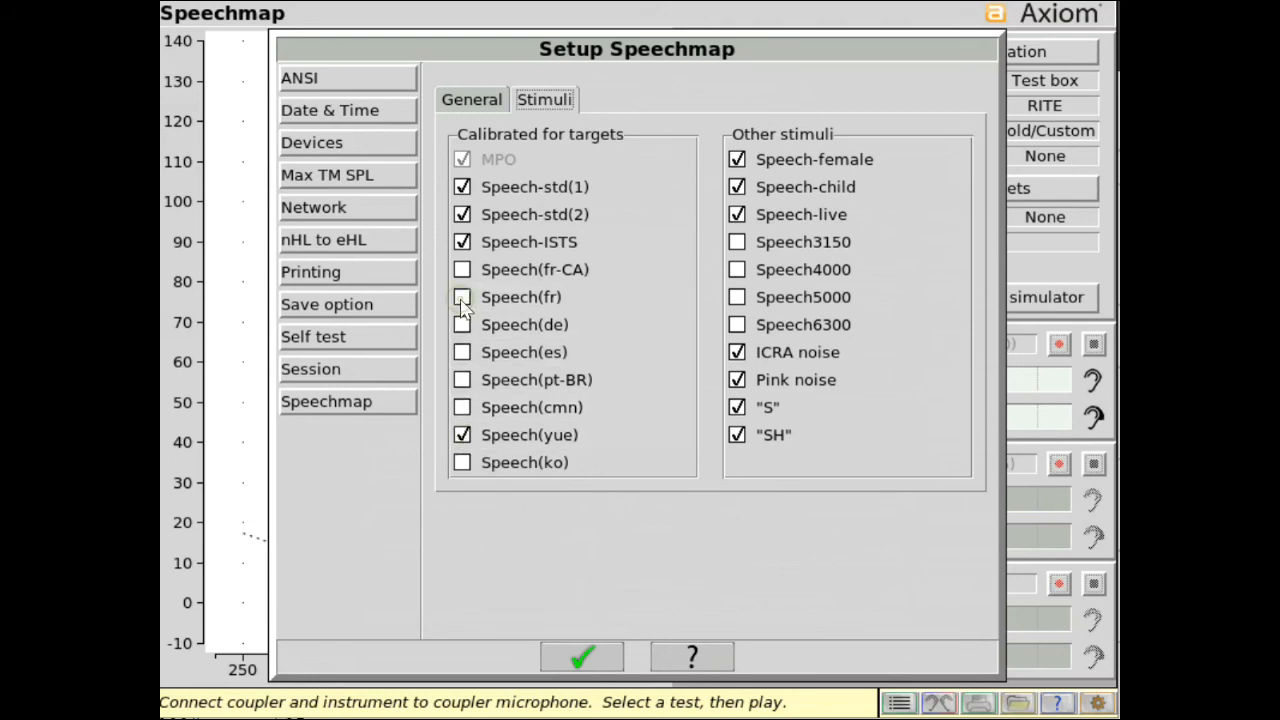